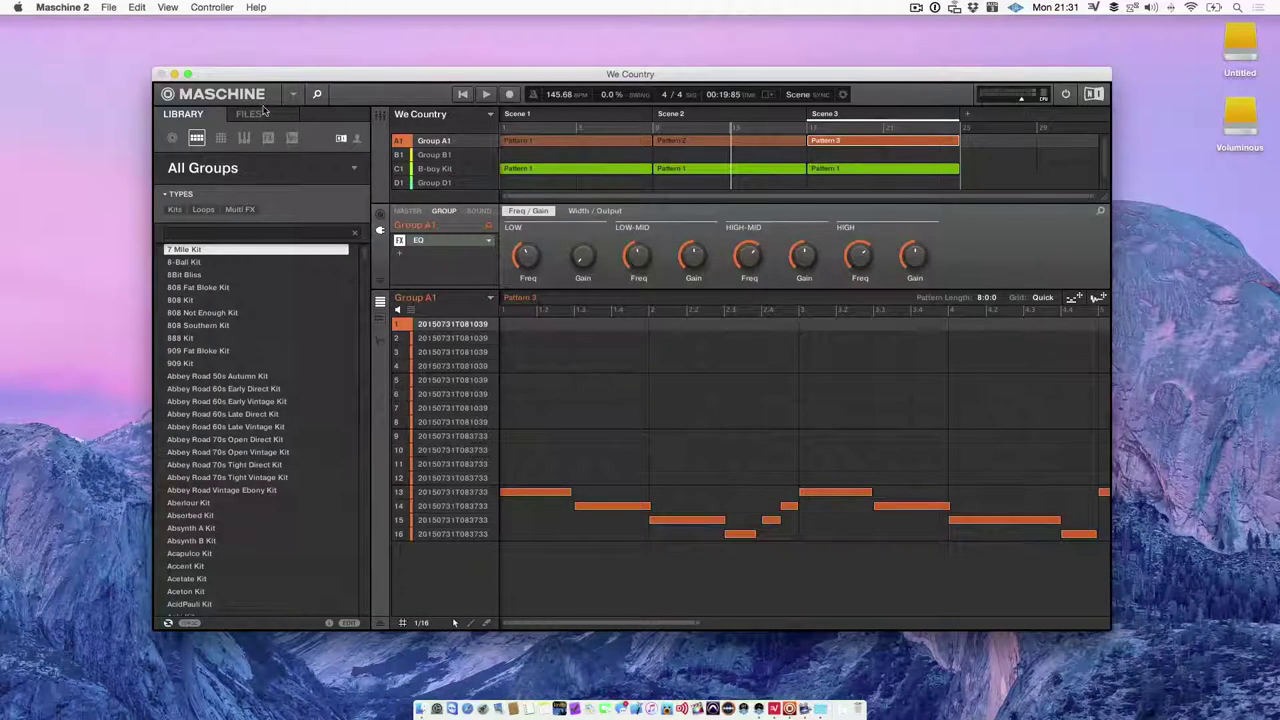
- Open Maschine 2's Preferences on the Plug-ins page and scroll through its settings
click(64, 8)
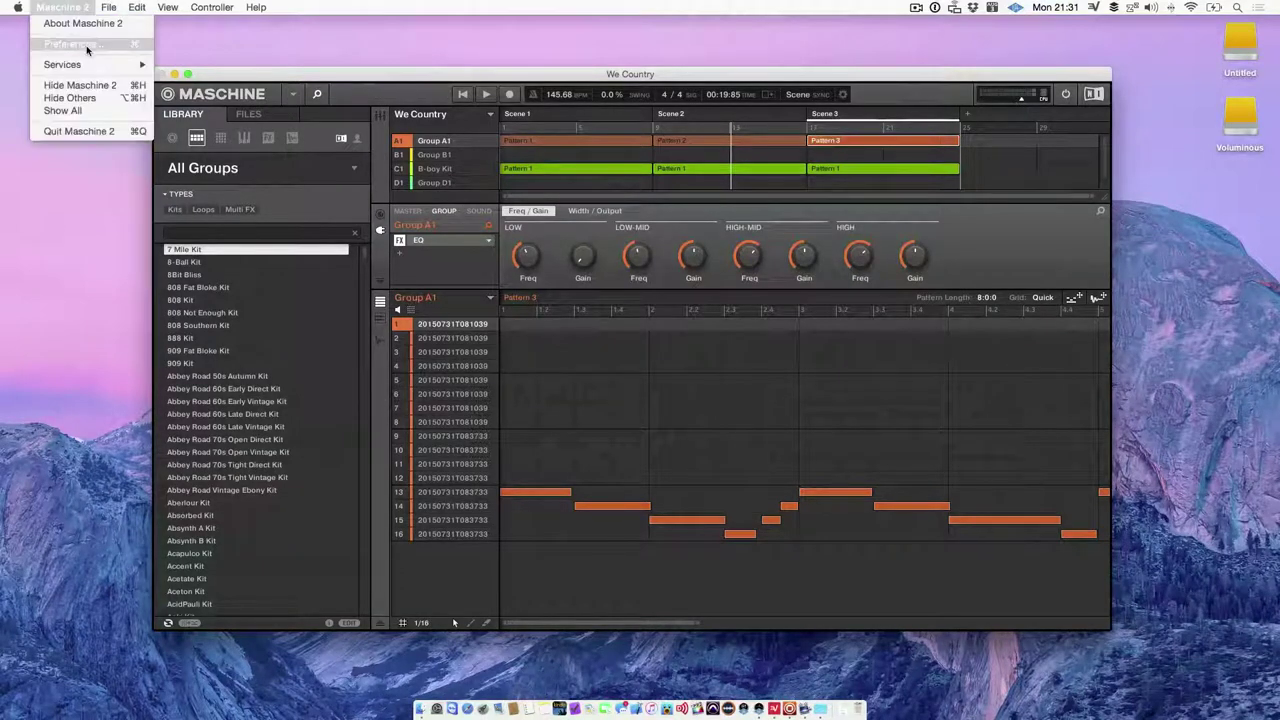
click(87, 46)
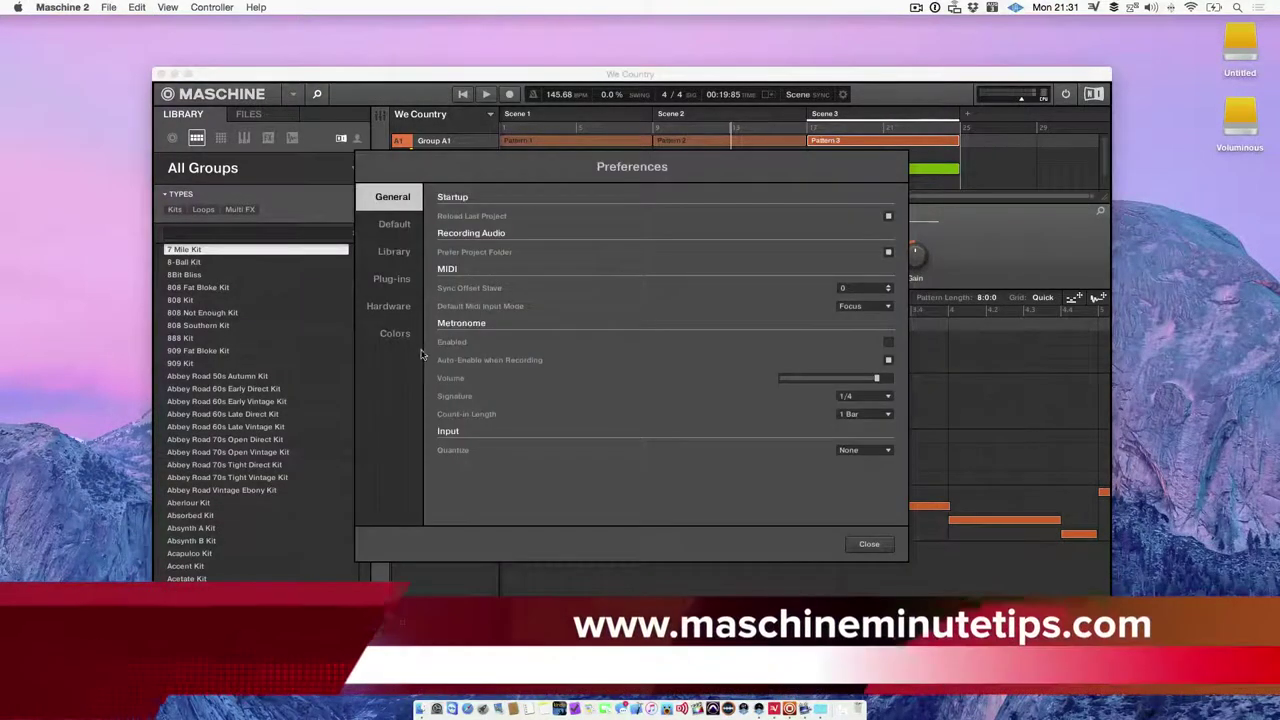
click(399, 280)
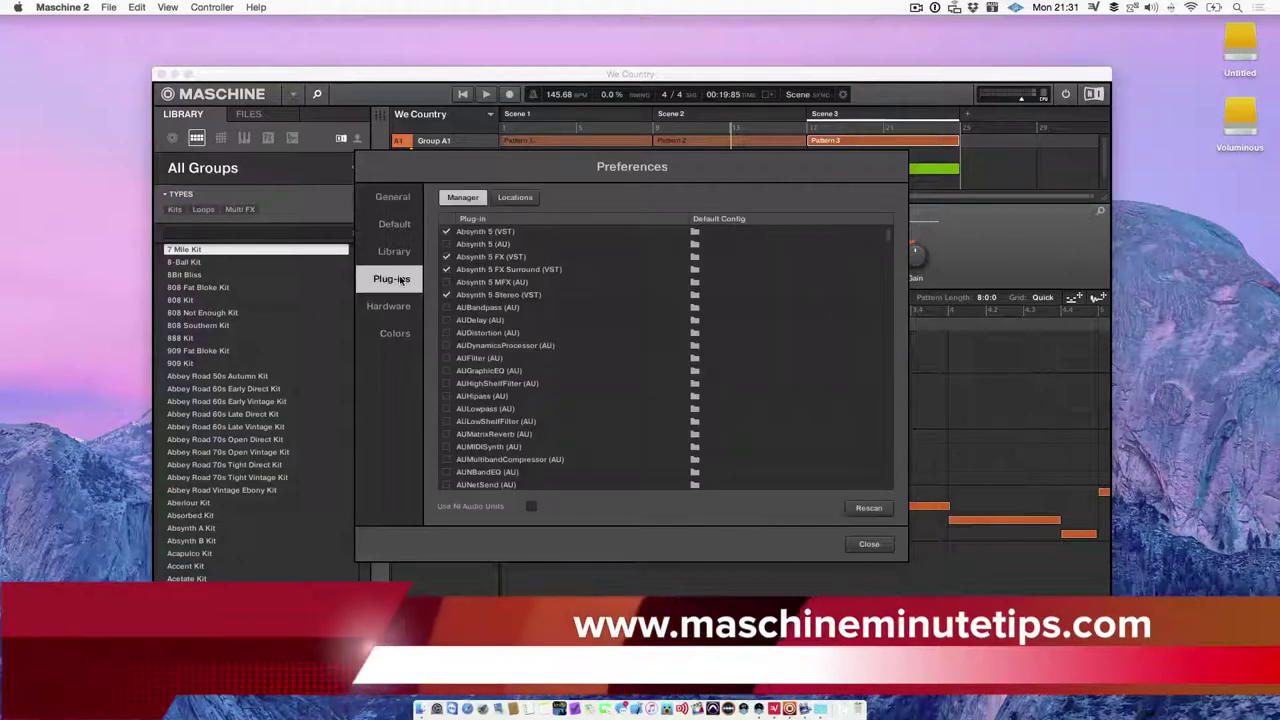
scroll(599, 310, down, 2)
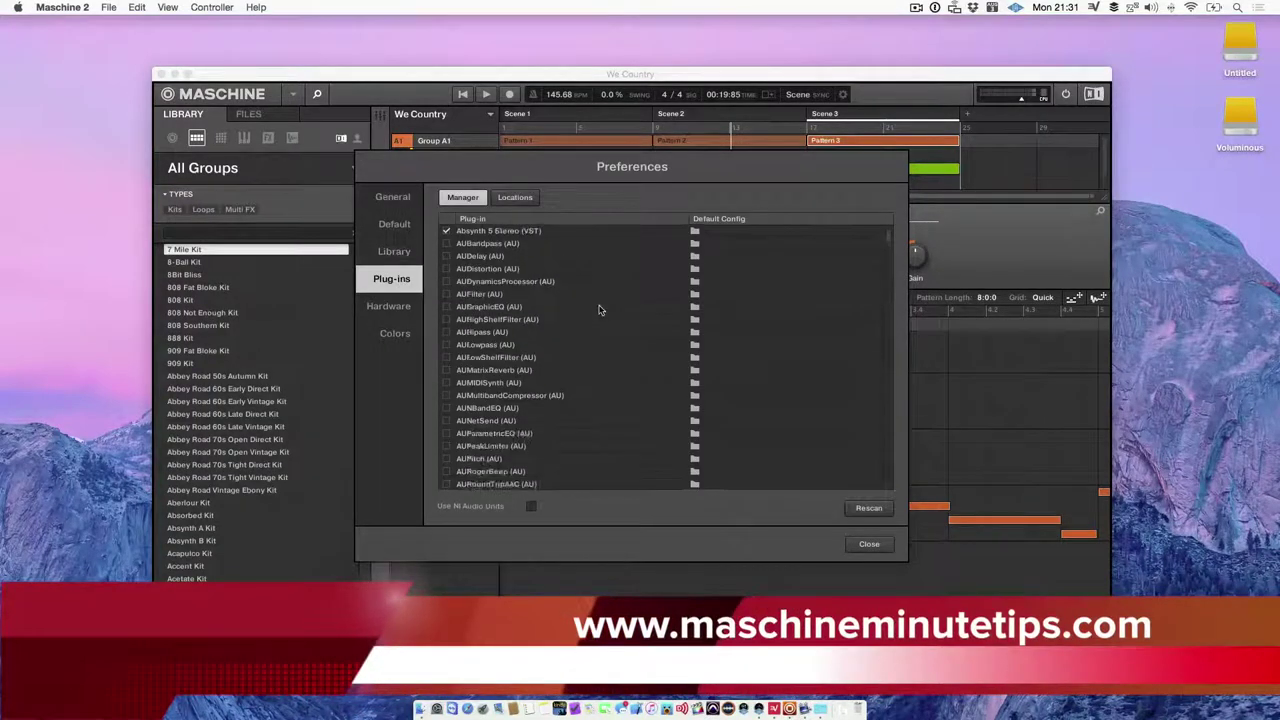
scroll(599, 310, down, 5)
- Check the Locations list showing the two VST plug-in folders, then close Preferences
click(528, 199)
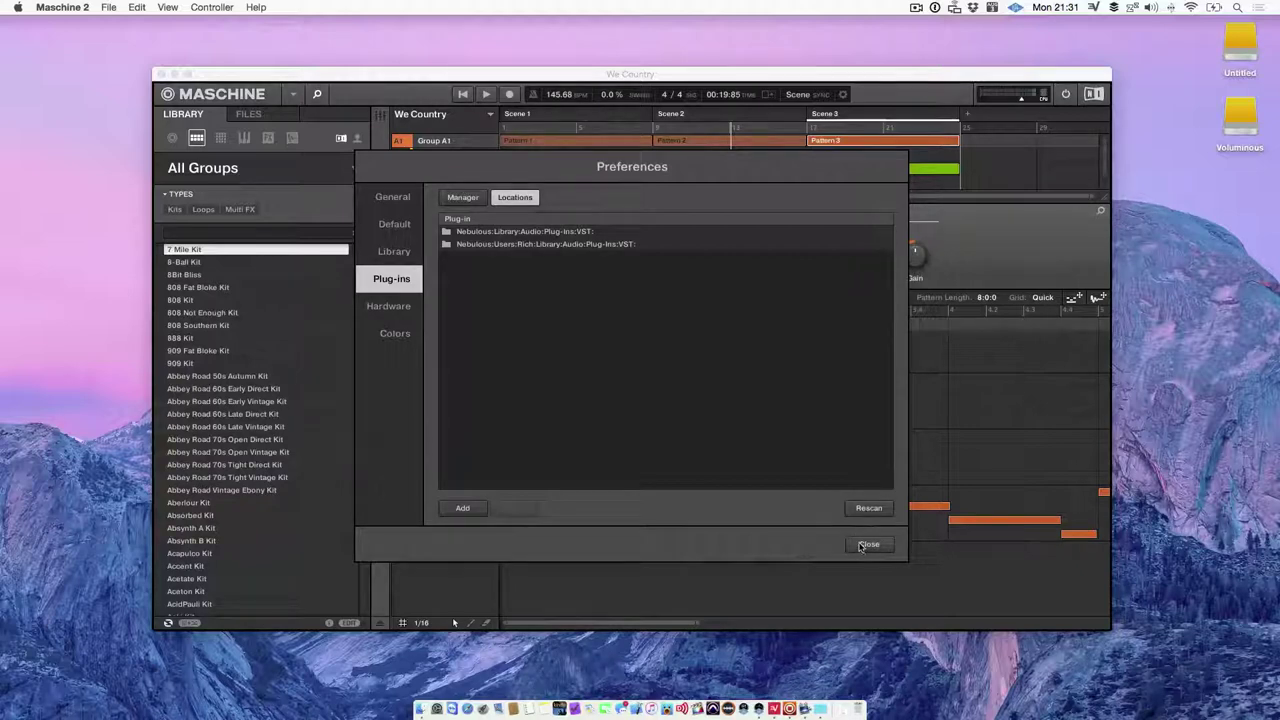
click(866, 544)
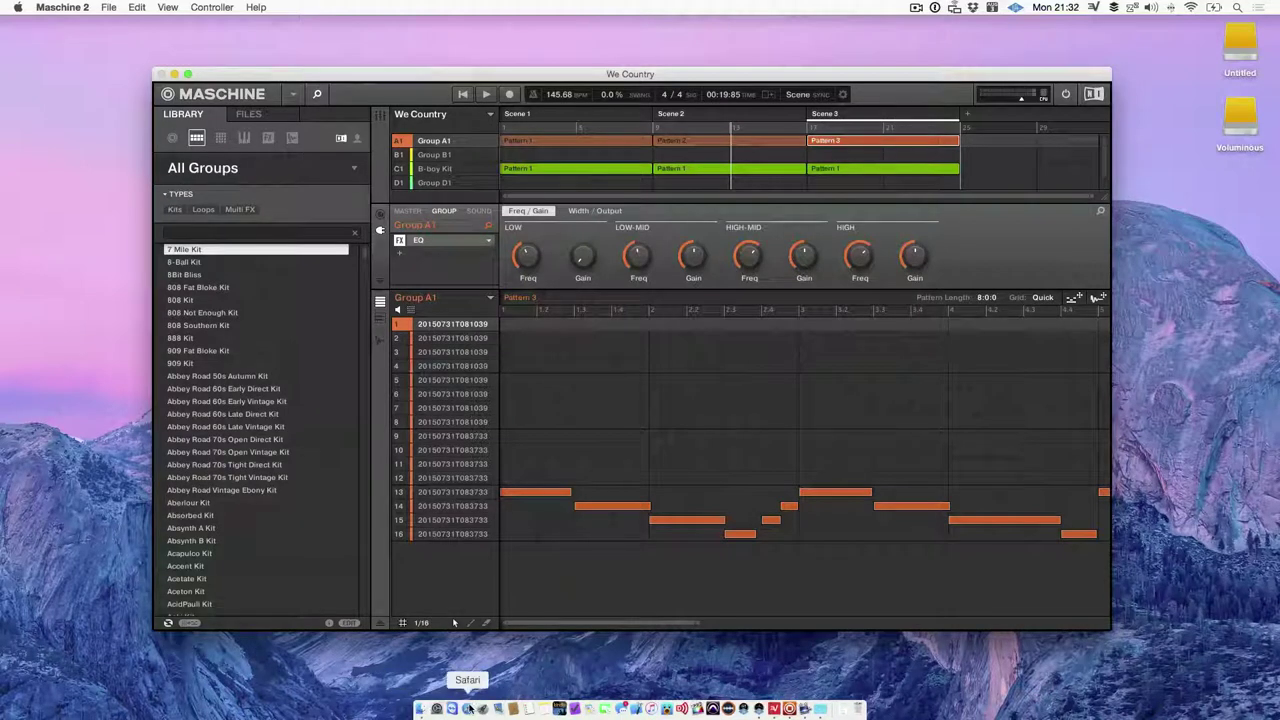
- Switch to Safari and open the Blog For Beats bookmark from the BFB folder
click(468, 709)
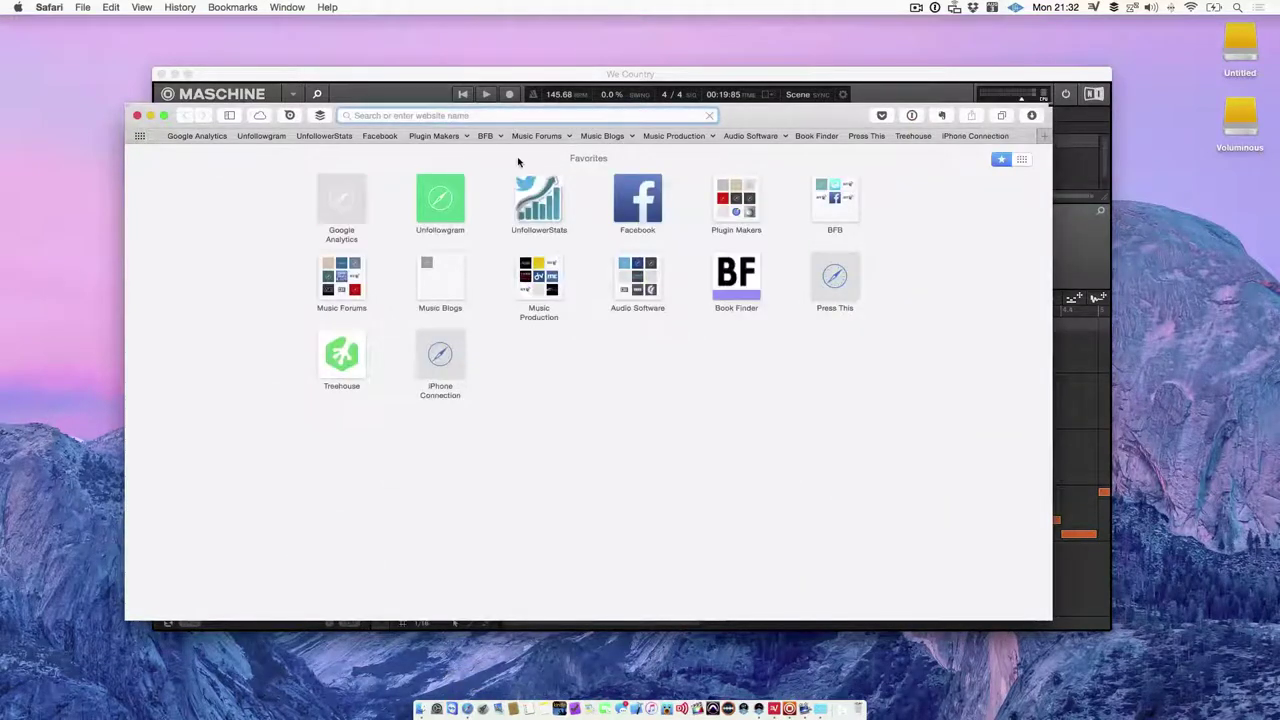
click(486, 135)
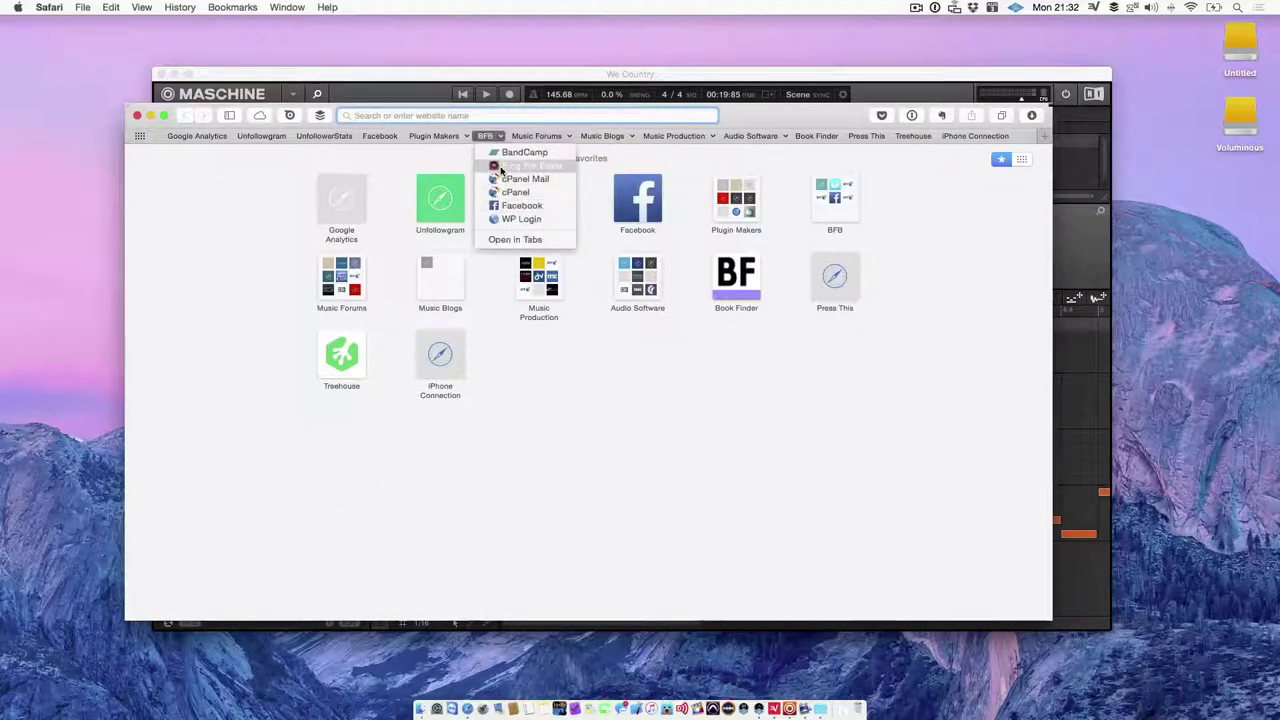
click(503, 166)
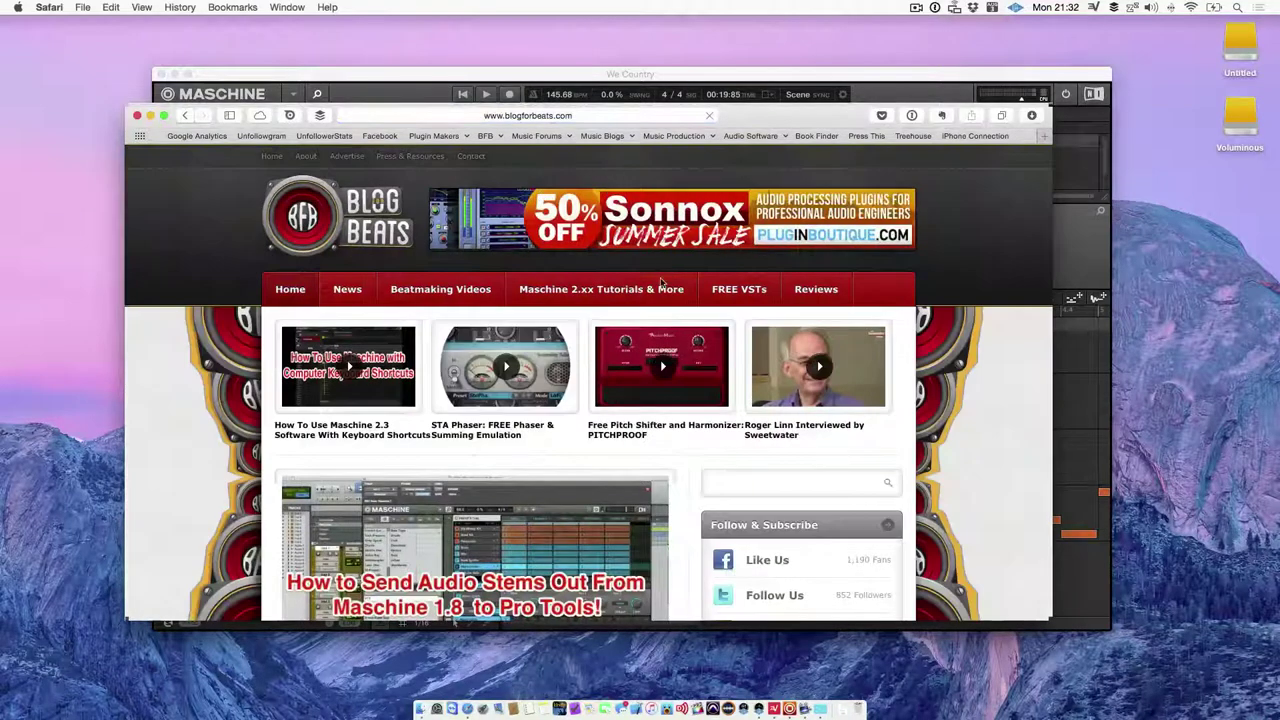
- Browse the Free VSTs category and open the PITCHPROOF pitch shifter post
click(741, 289)
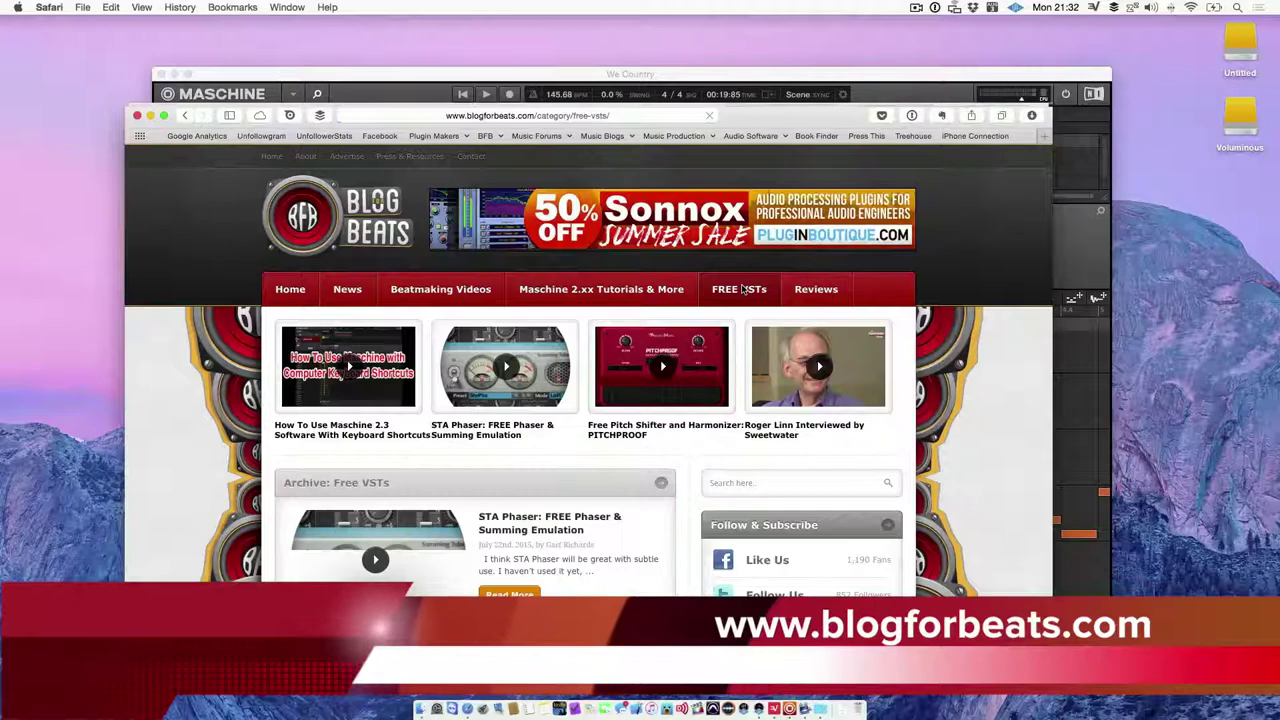
scroll(532, 549, down, 3)
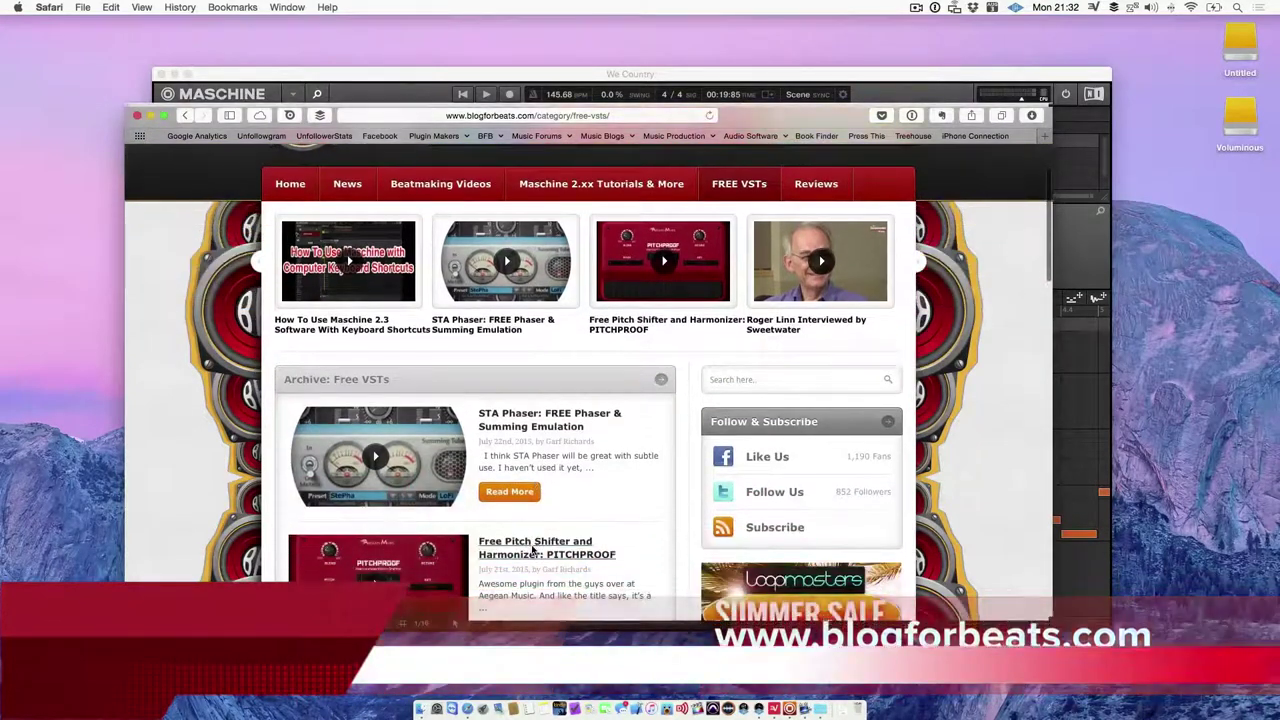
scroll(532, 549, down, 6)
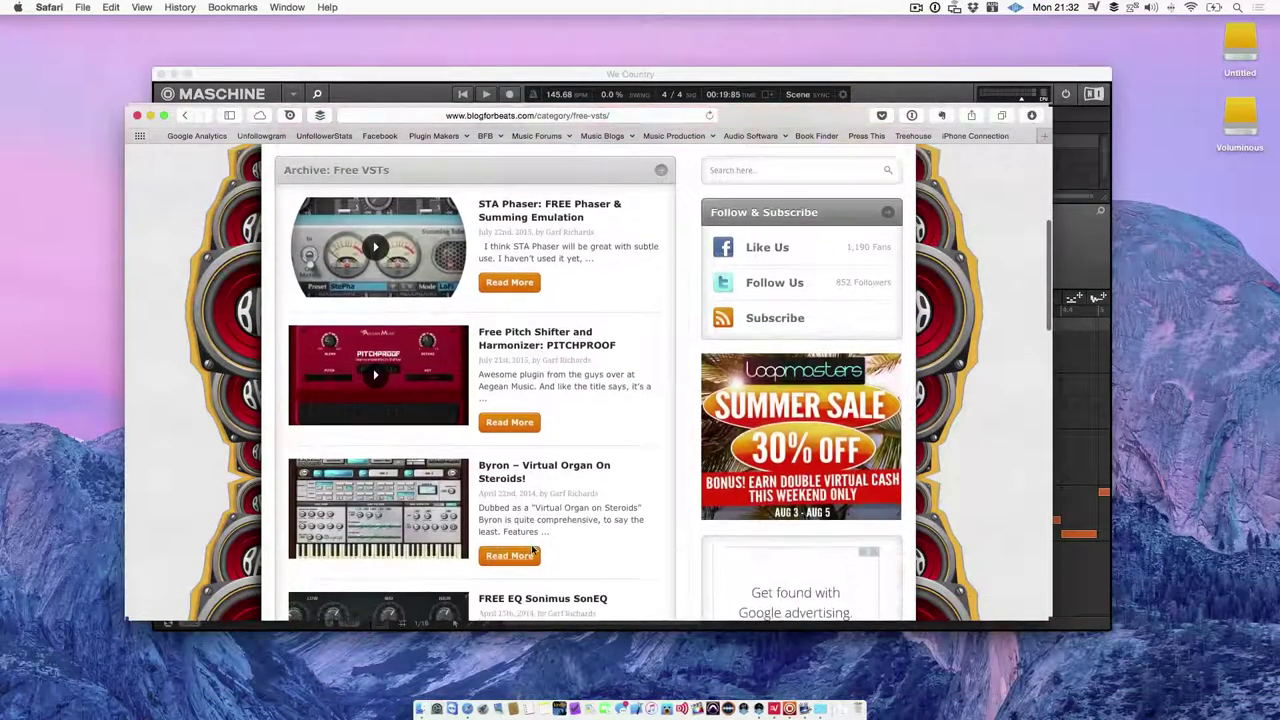
scroll(532, 549, up, 1)
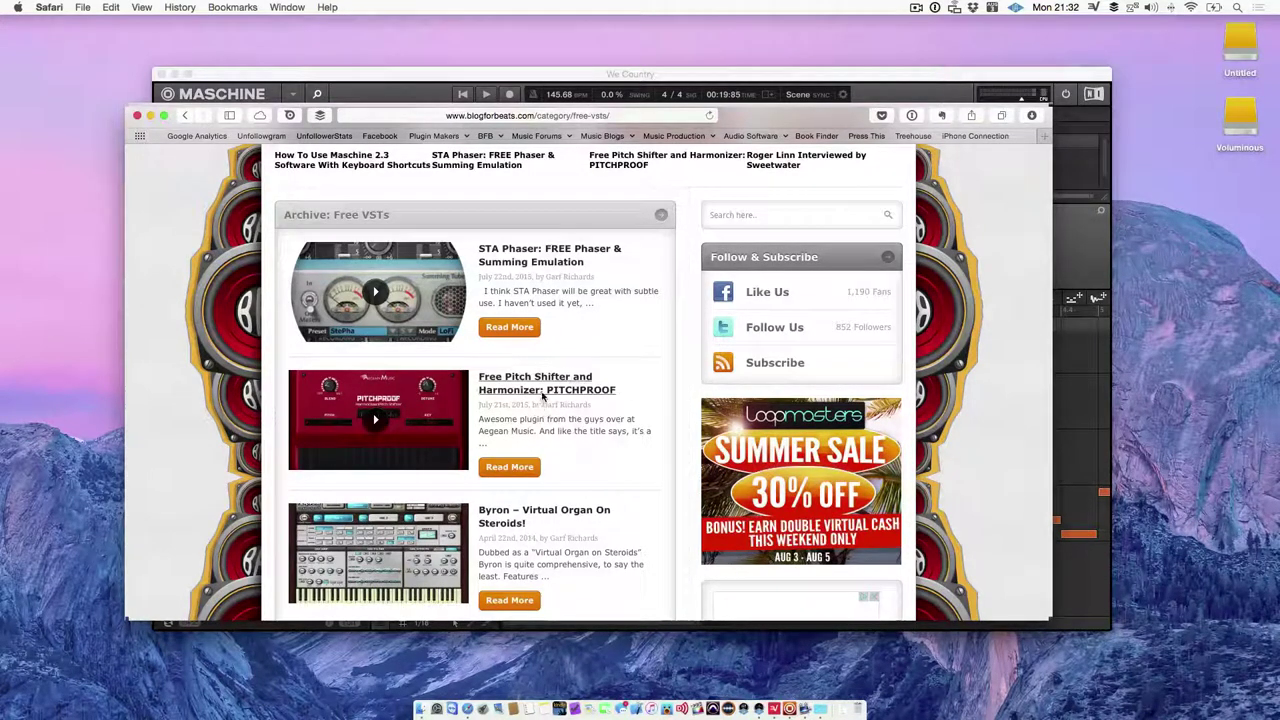
click(545, 396)
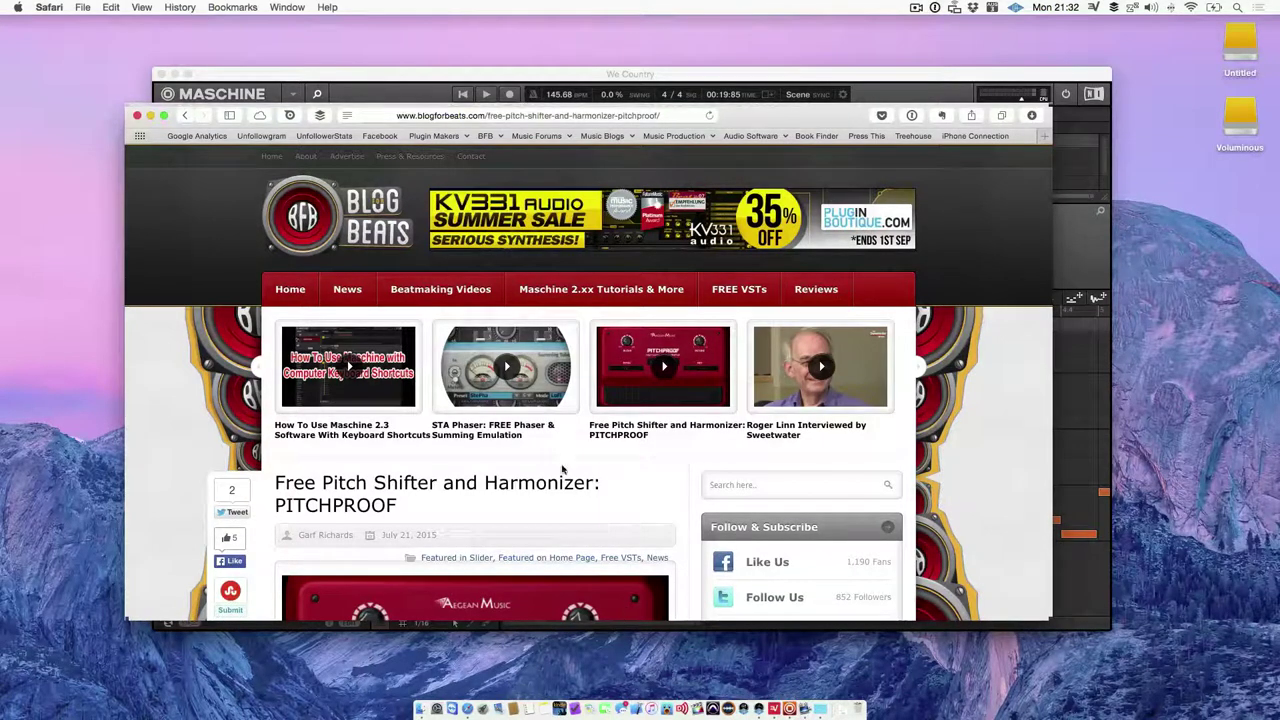
- Scroll to the end of the post and download the Mac VST/AU version of Pitchproof
scroll(560, 459, down, 10)
scroll(560, 459, down, 15)
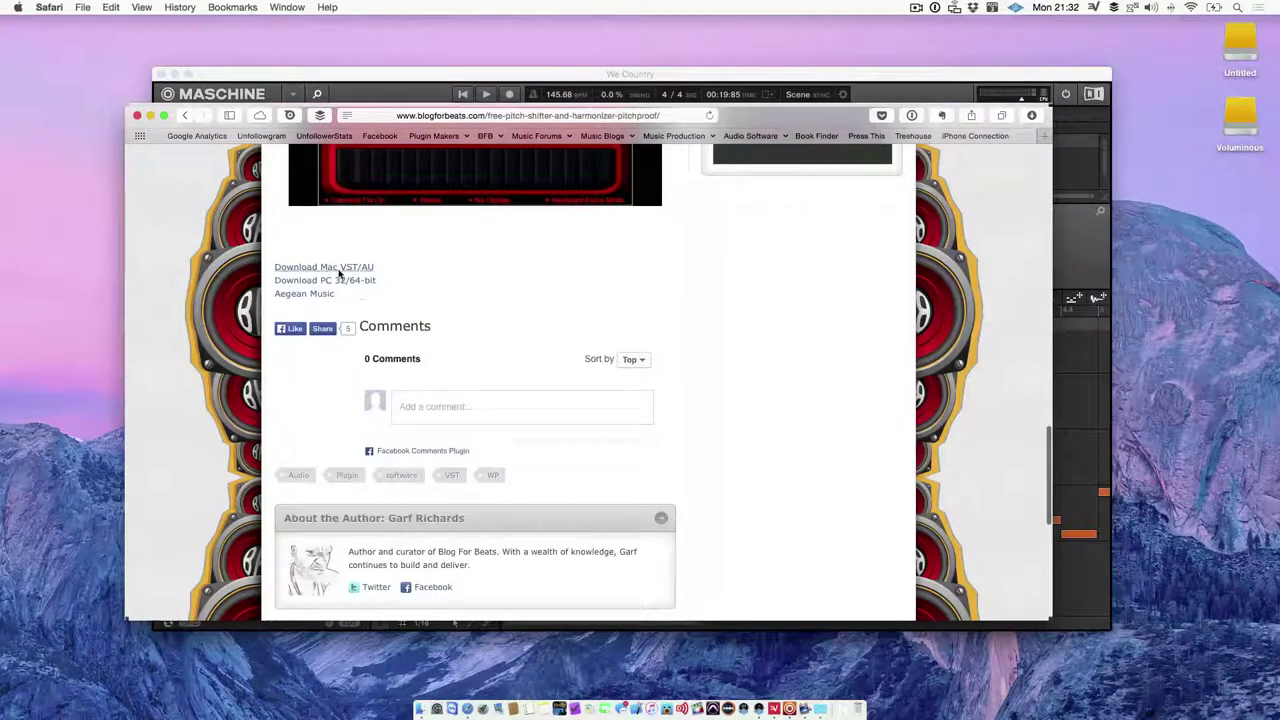
click(338, 268)
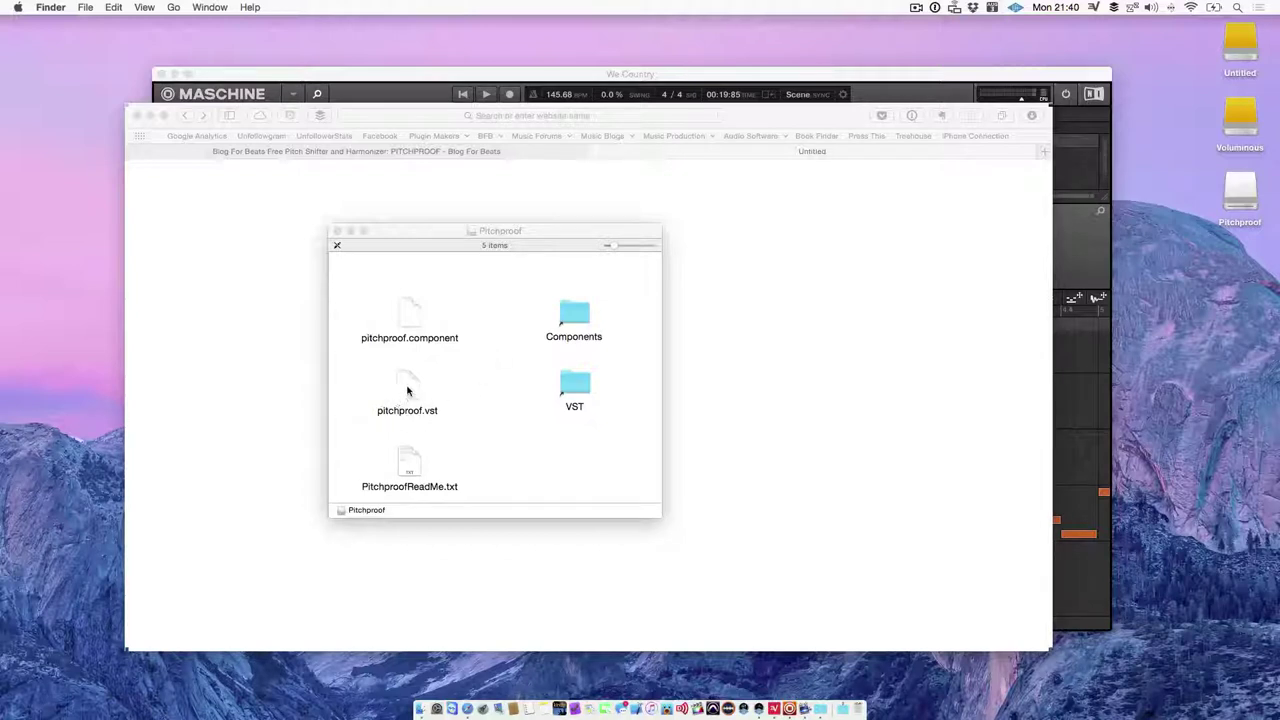
- Copy pitchproof.vst into the VST folder with admin authentication, then close the Pitchproof and Safari windows
double_click(585, 378)
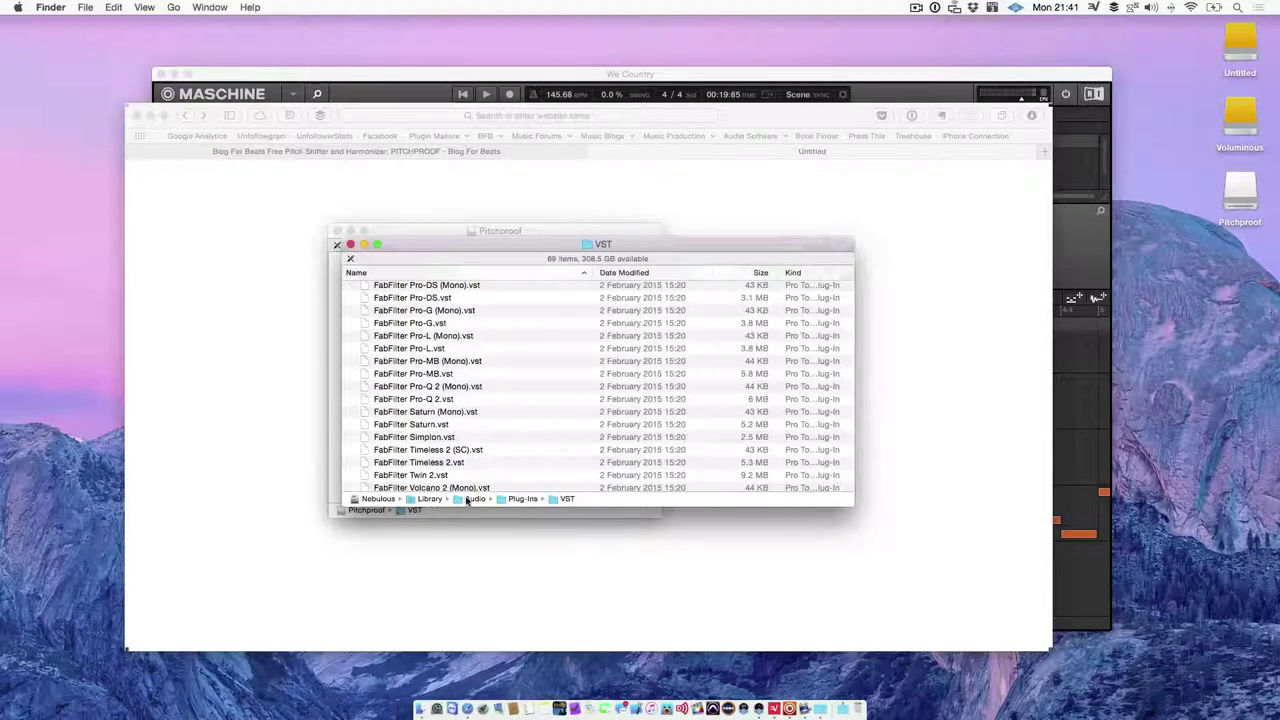
click(351, 245)
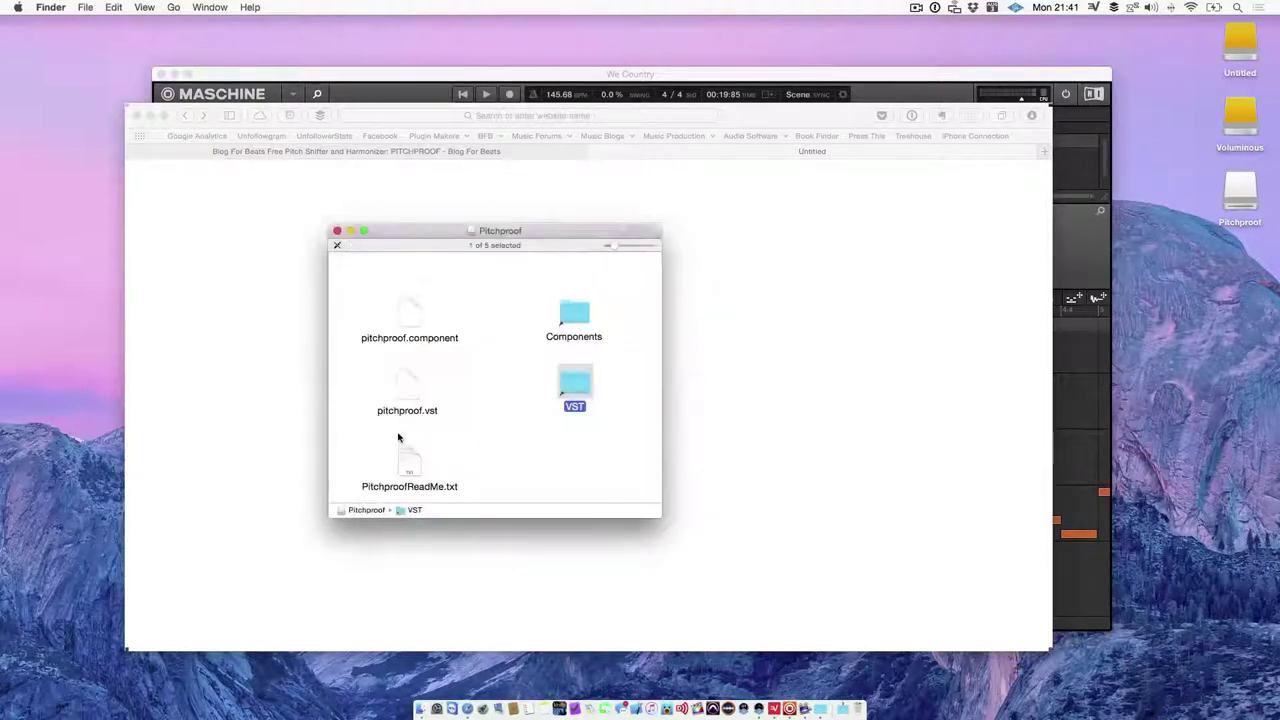
drag(404, 393, 577, 385)
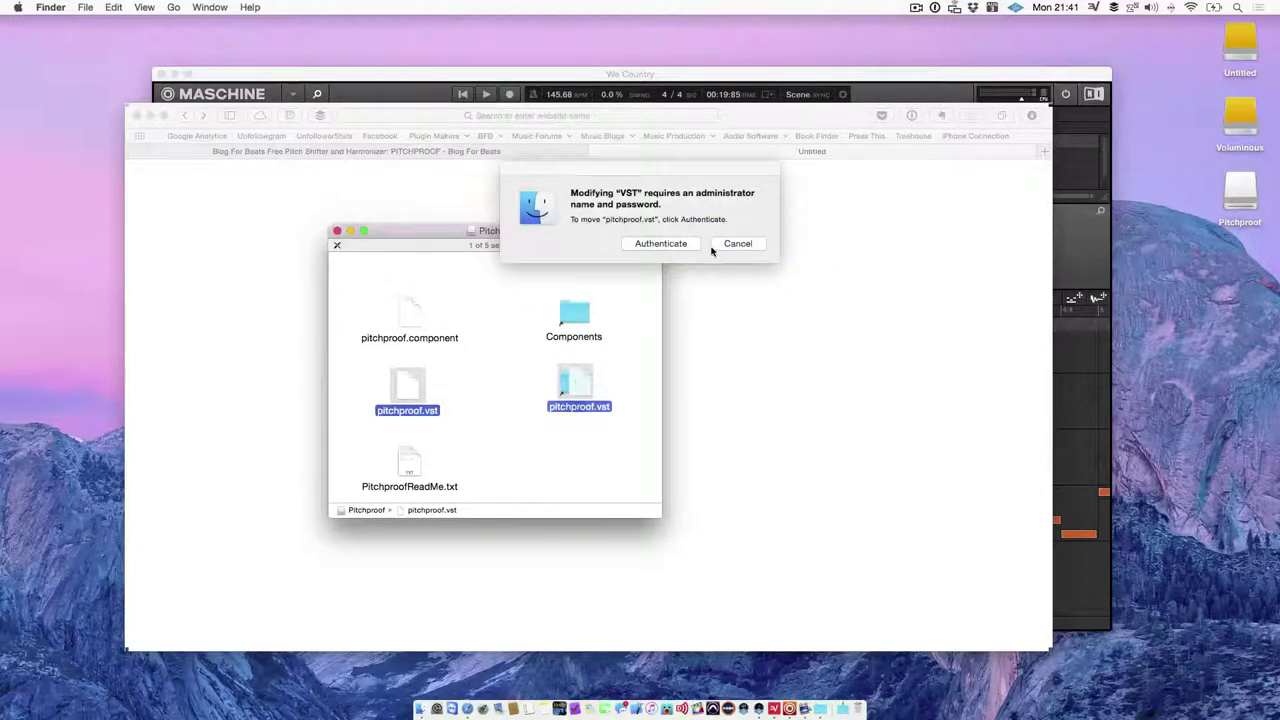
click(660, 244)
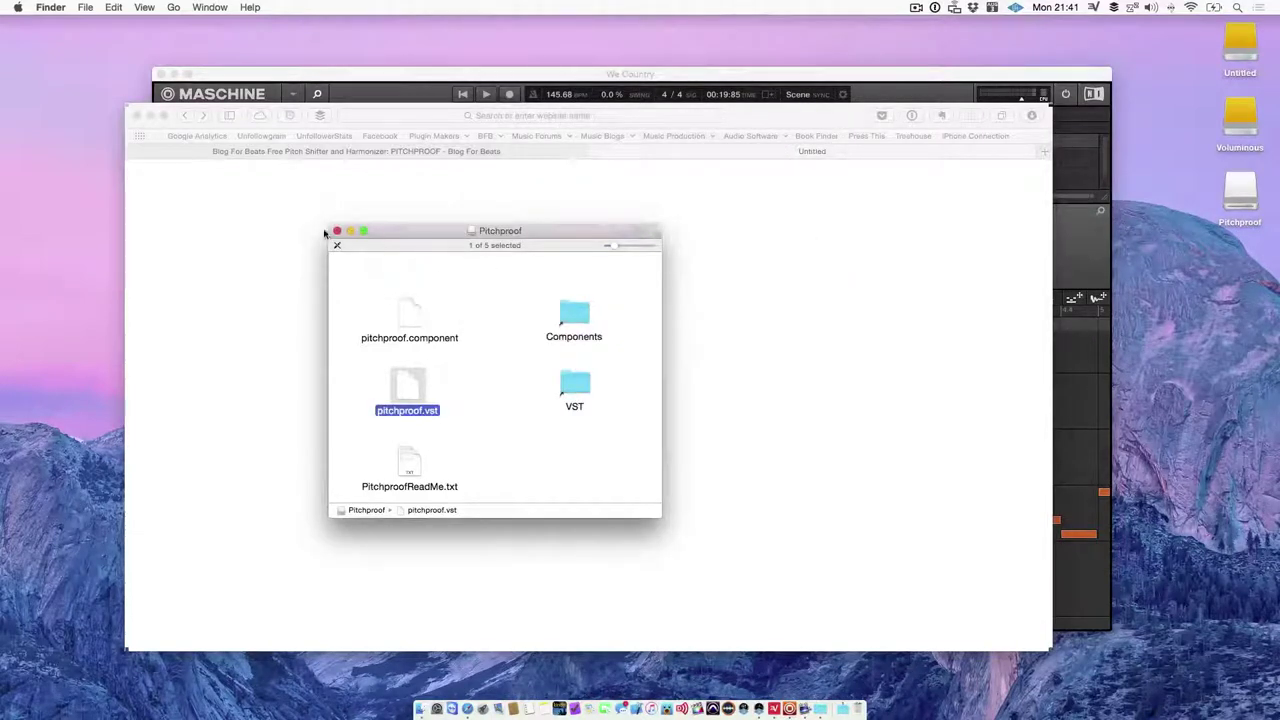
click(337, 231)
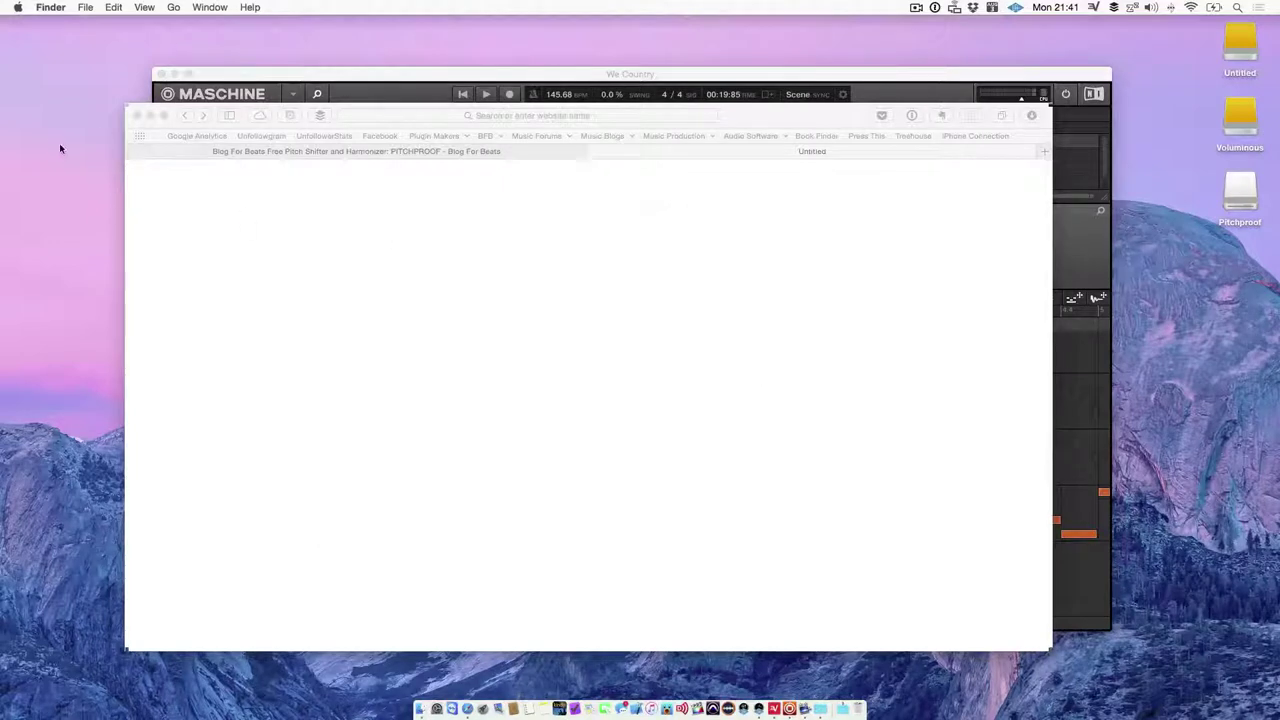
click(137, 115)
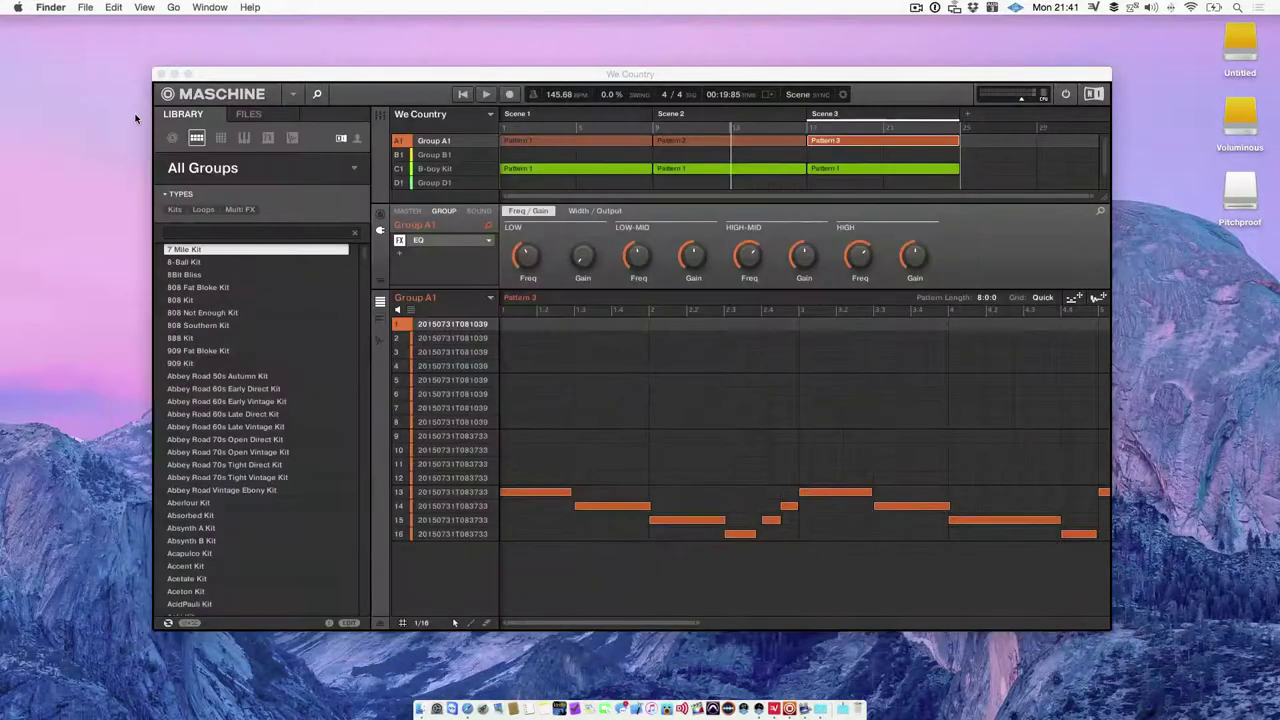
- Back in Maschine 2, rescan the VST plug-in folders from Preferences Plug-ins Locations
click(375, 76)
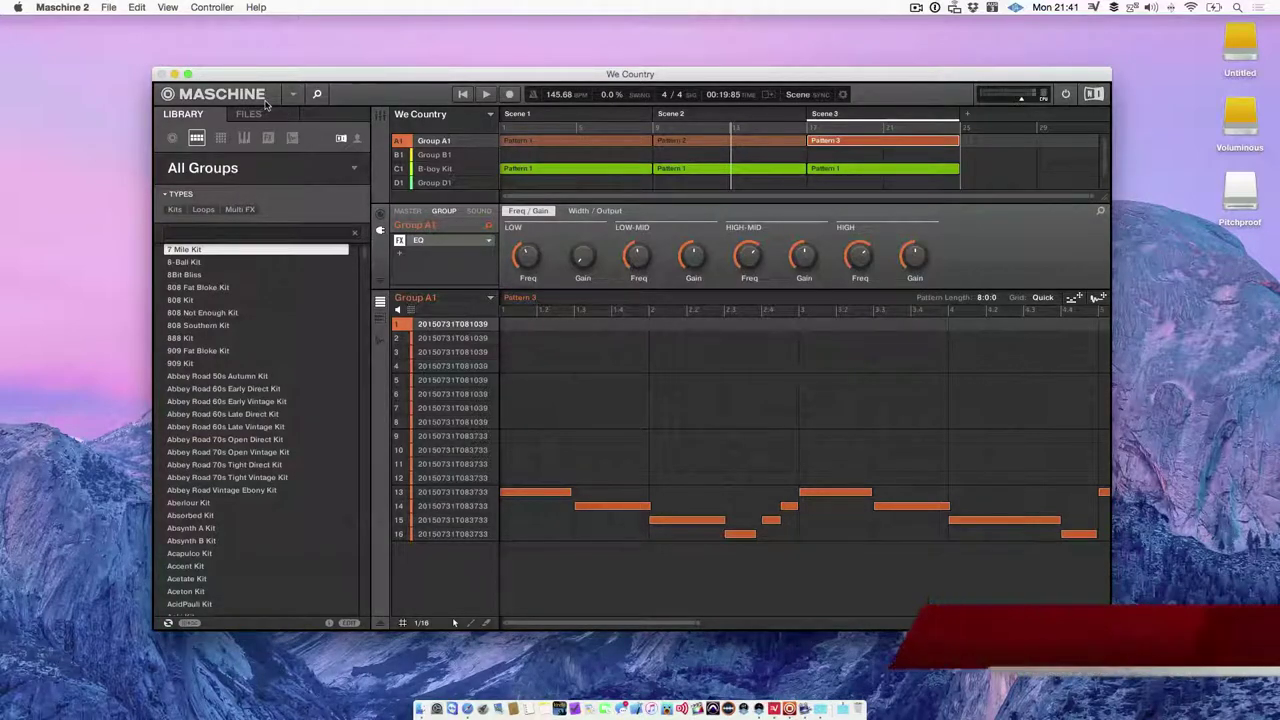
key(super+comma)
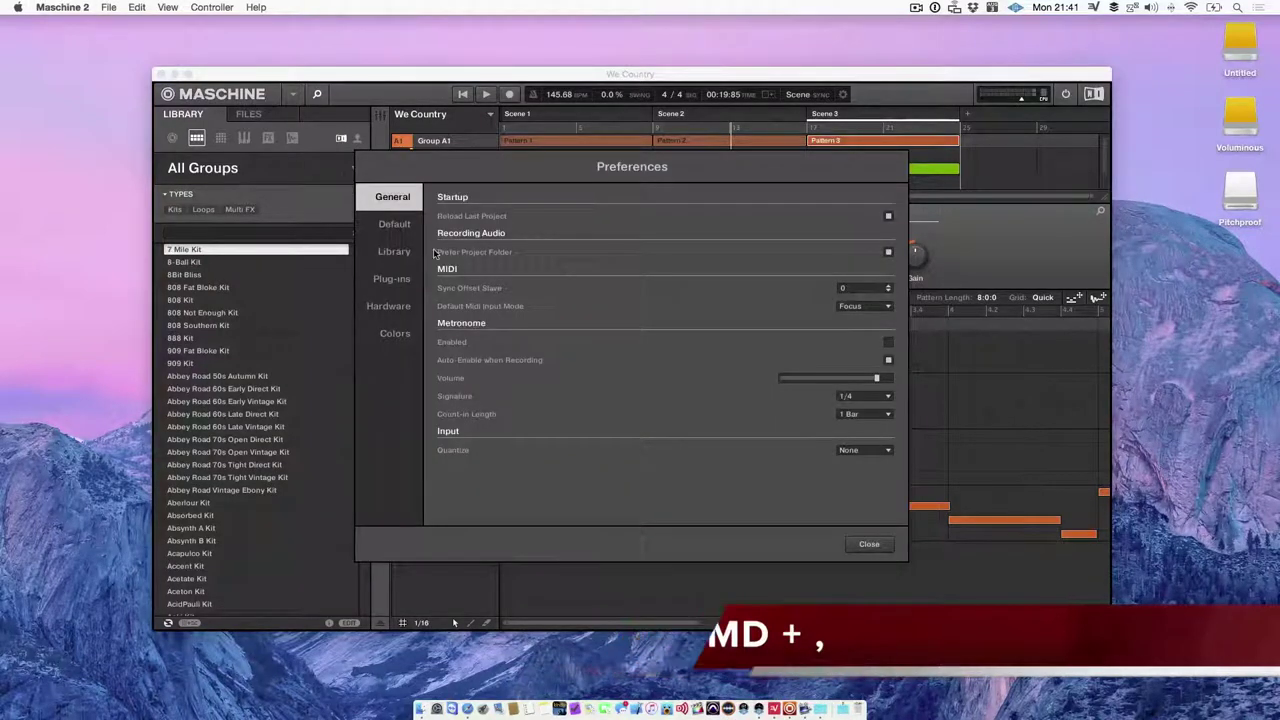
click(391, 284)
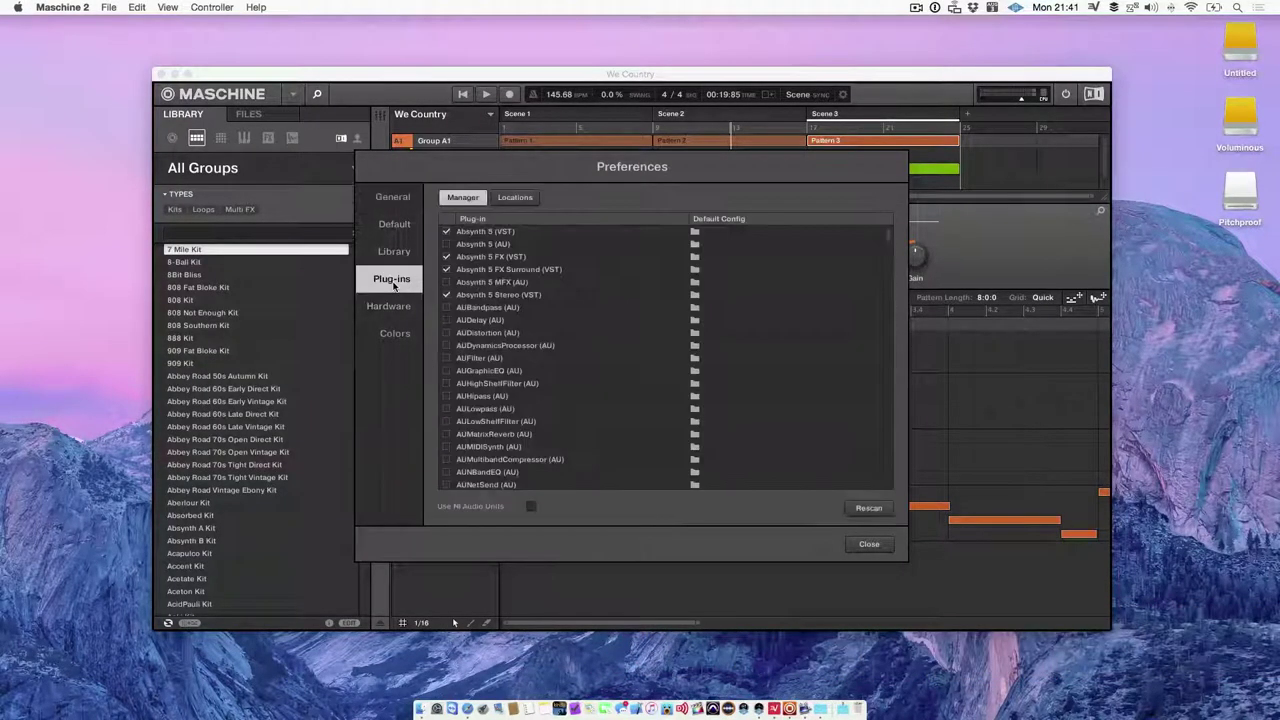
click(515, 197)
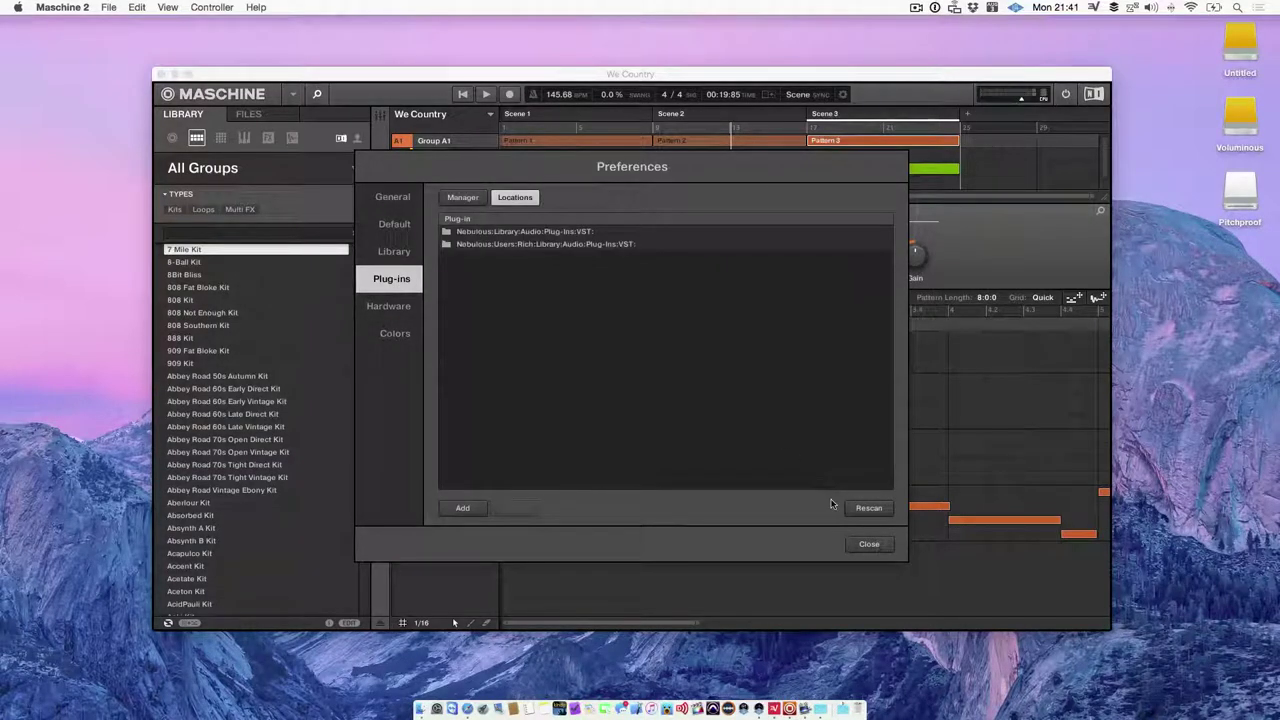
click(868, 508)
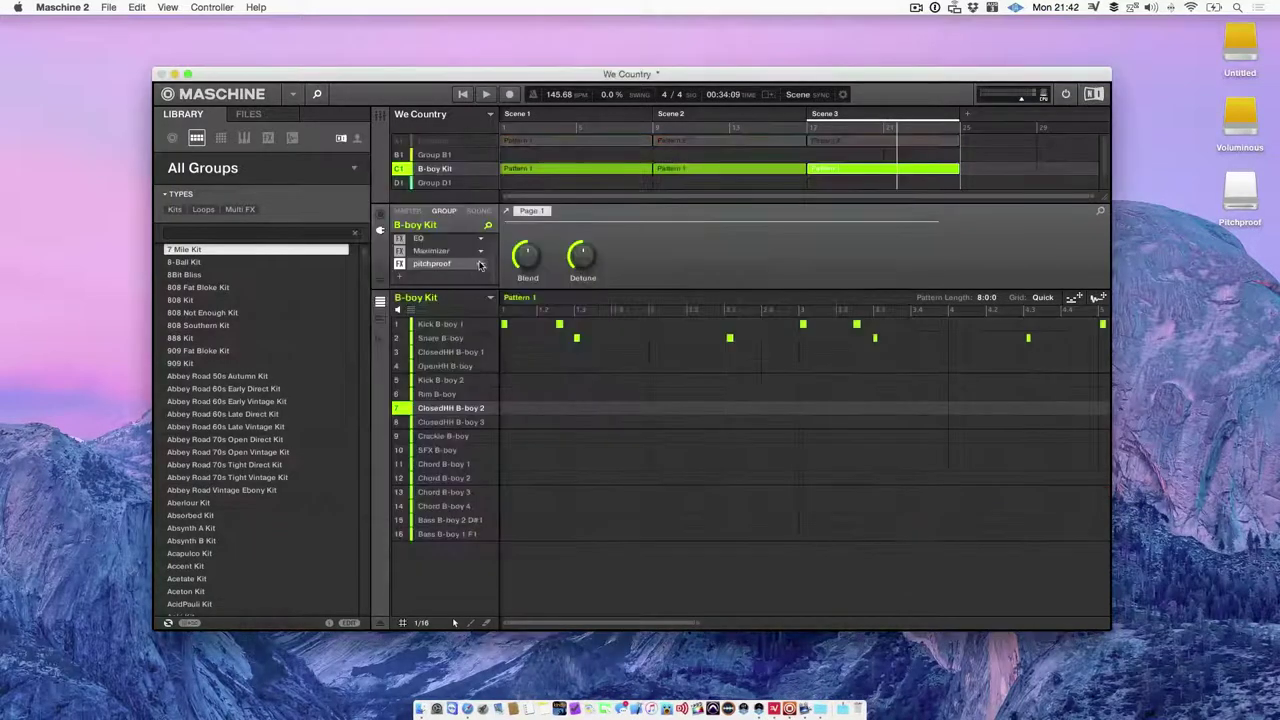
click(483, 264)
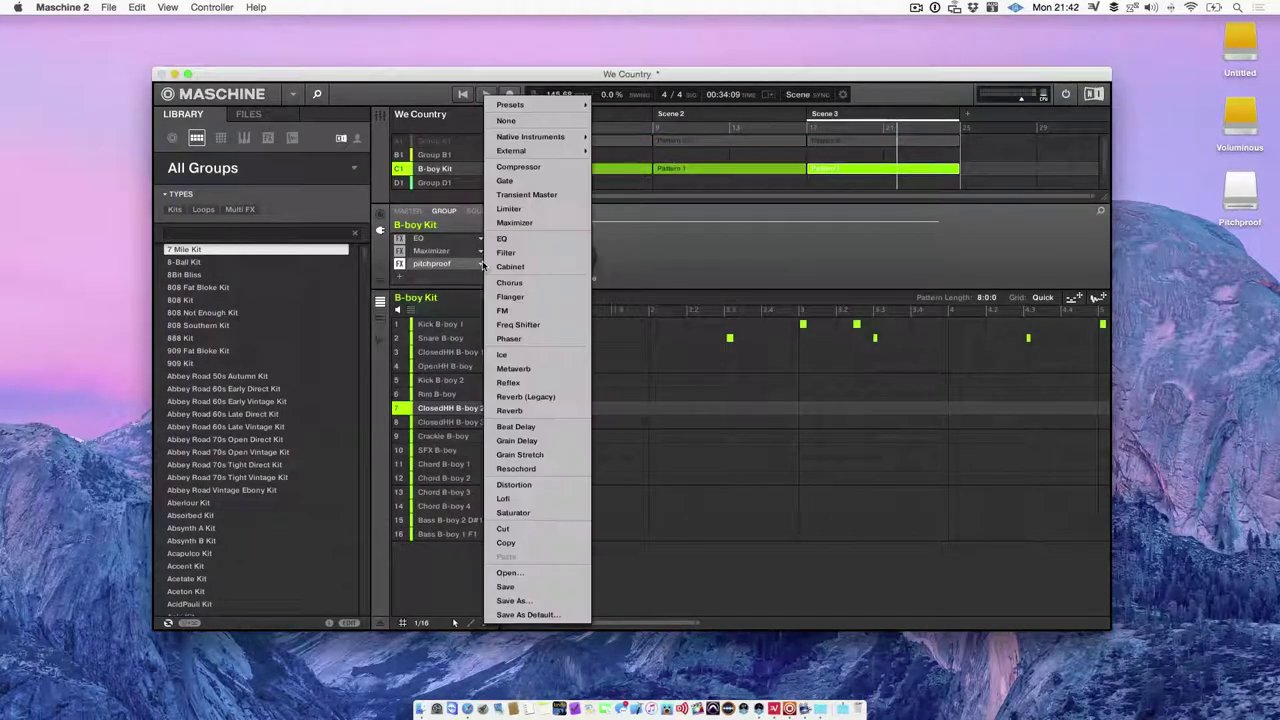
- Move pitchproof from B-boy Kit to Group A1's slot below EQ and mute B-boy Kit
click(507, 121)
click(398, 142)
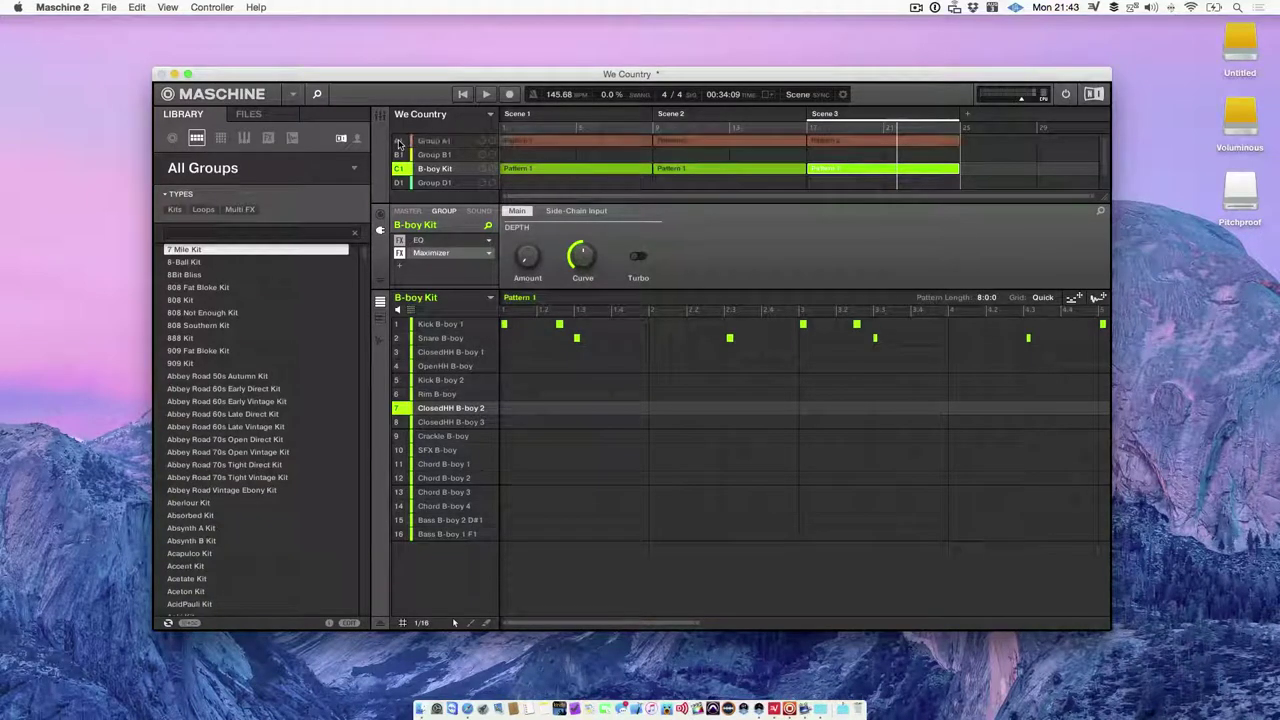
click(430, 141)
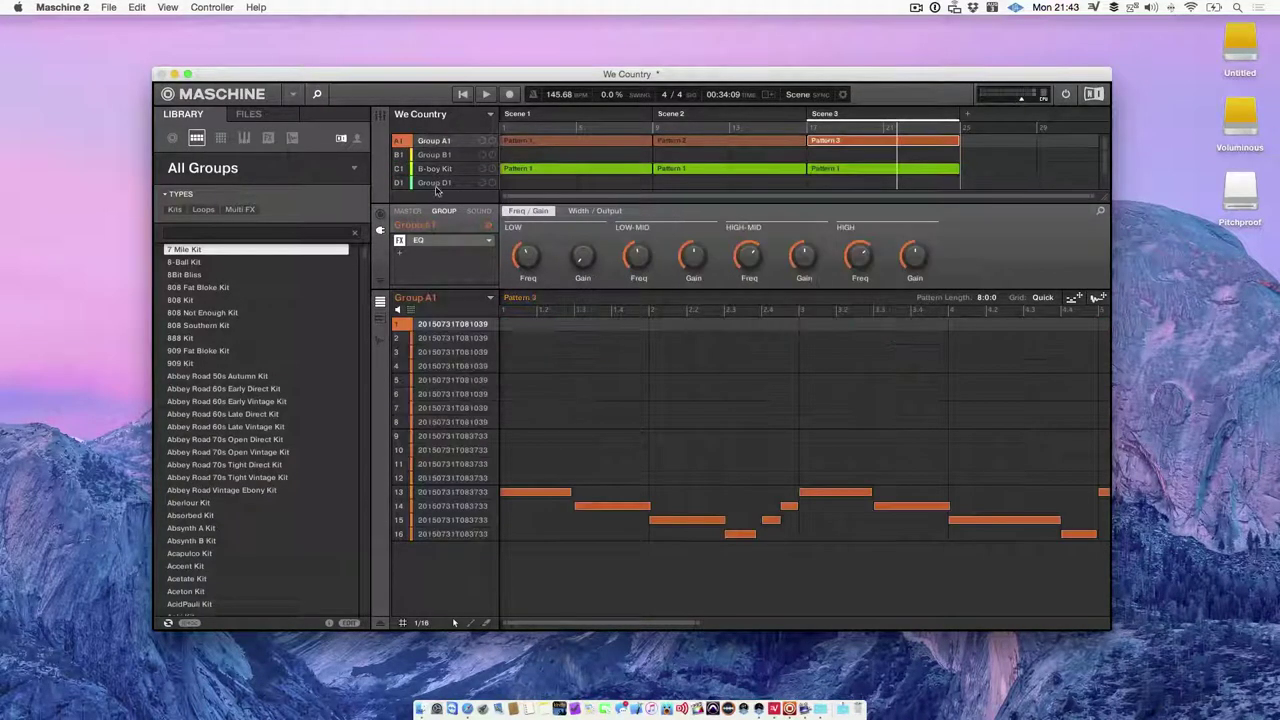
click(400, 254)
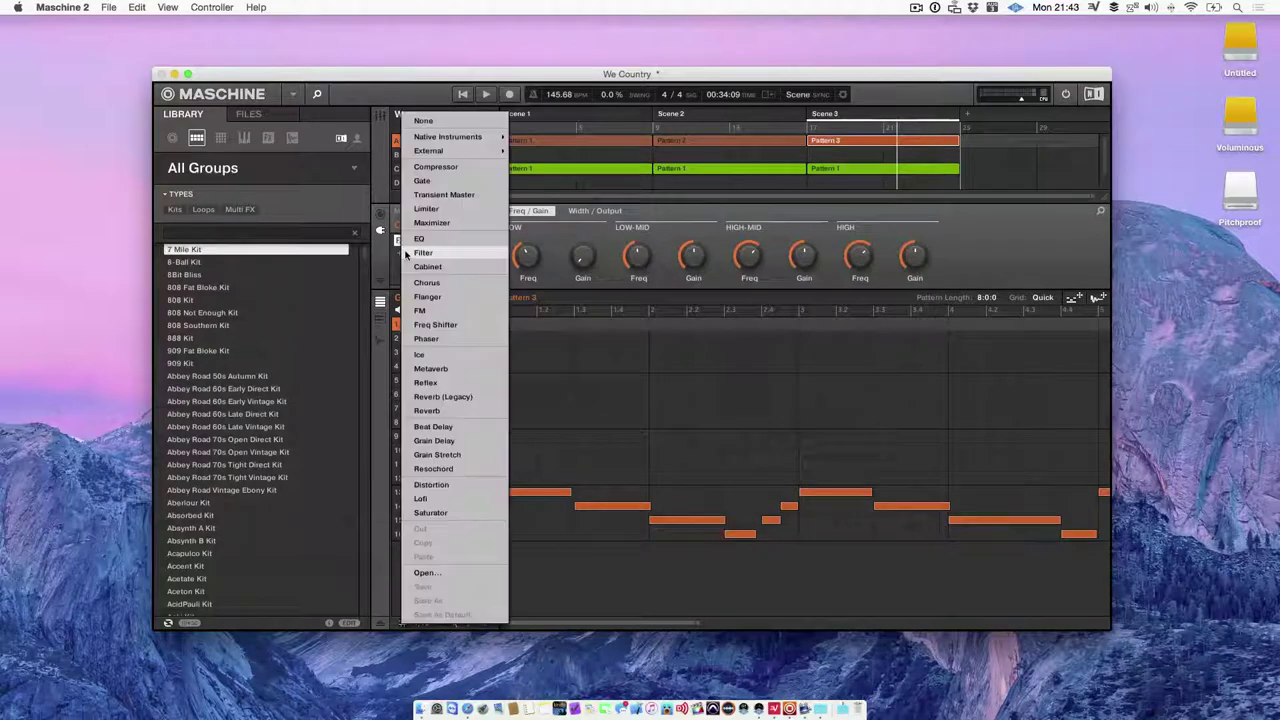
mouse_move(457, 151)
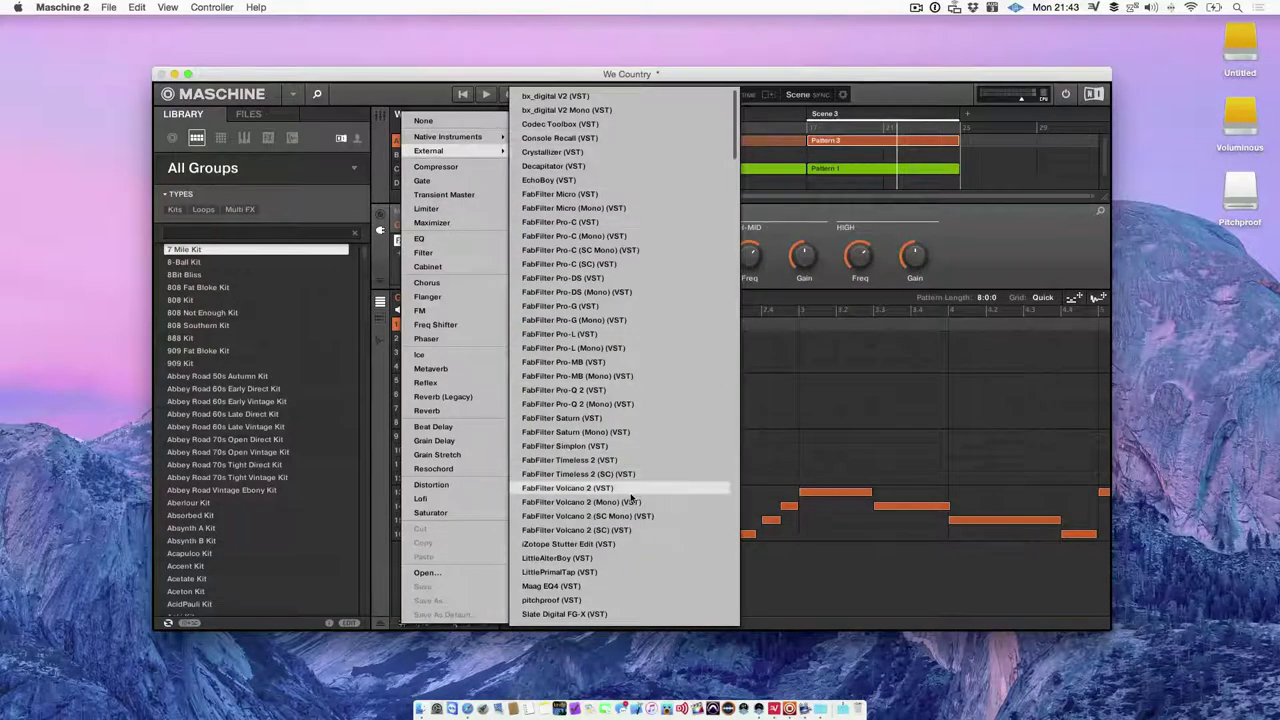
scroll(631, 498, down, 5)
click(604, 462)
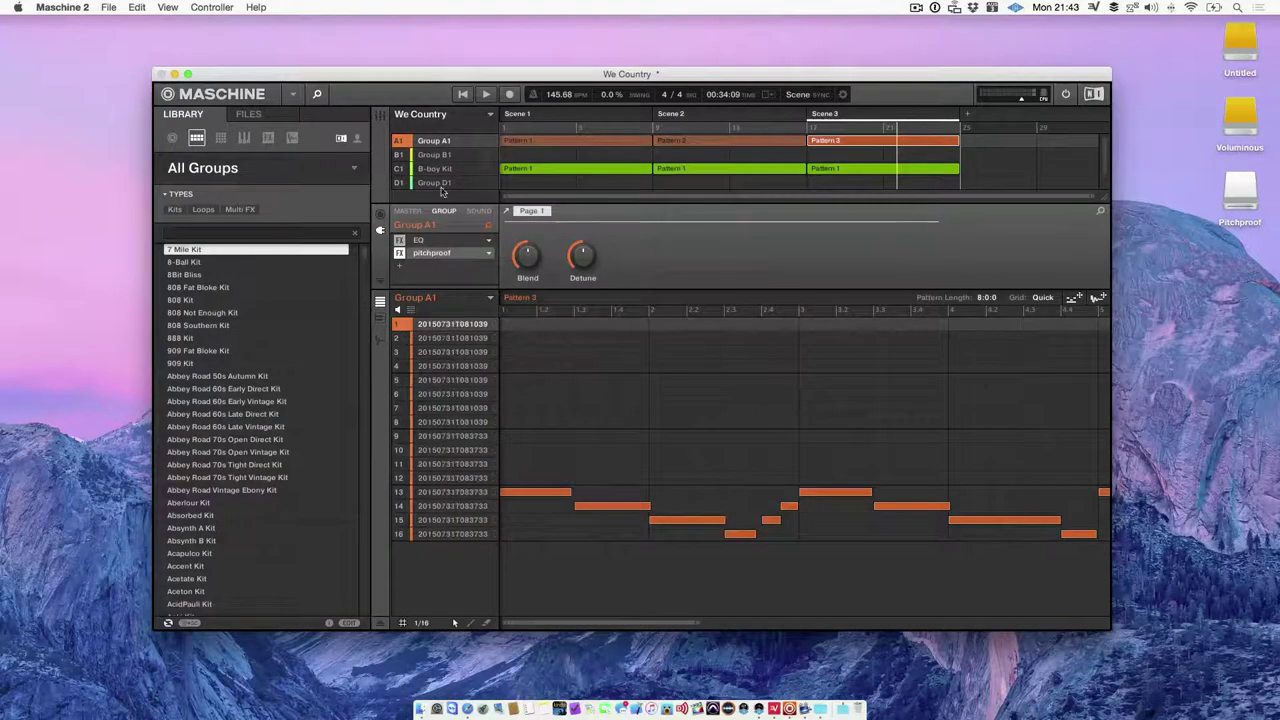
click(402, 170)
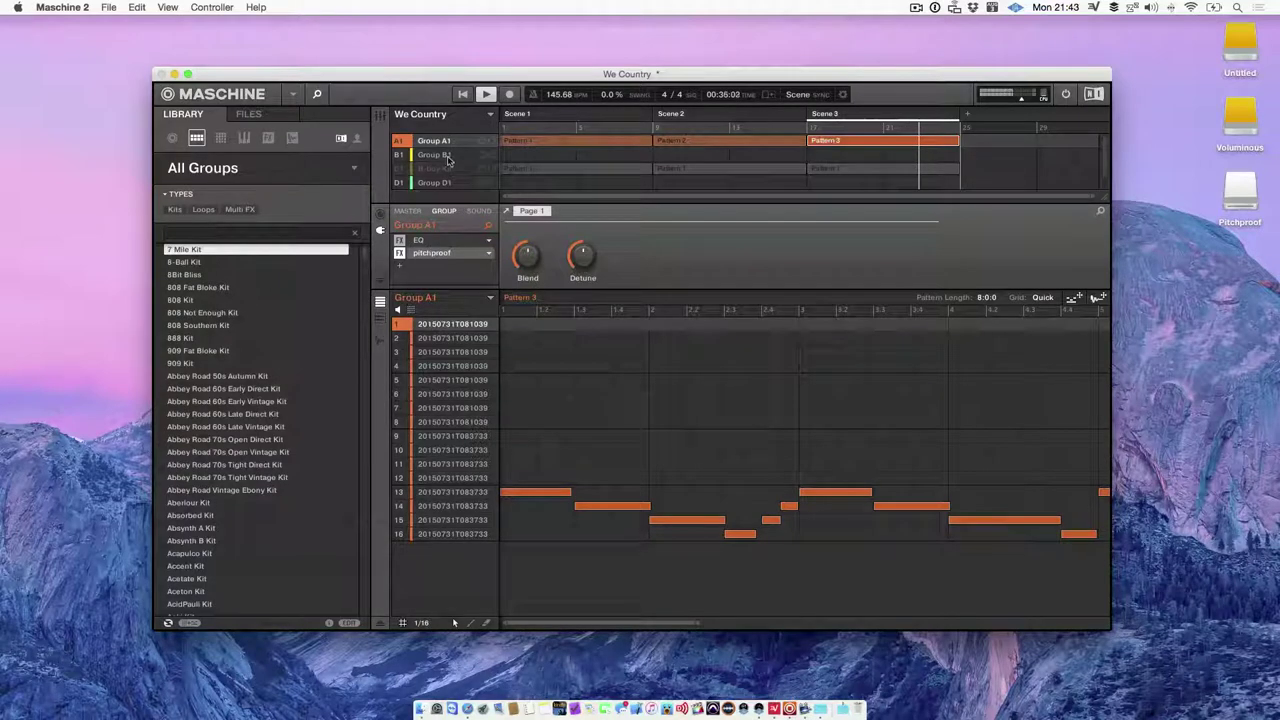
- Open the Pitchproof editor, move it lower on screen, and nudge Detune up slightly
click(507, 212)
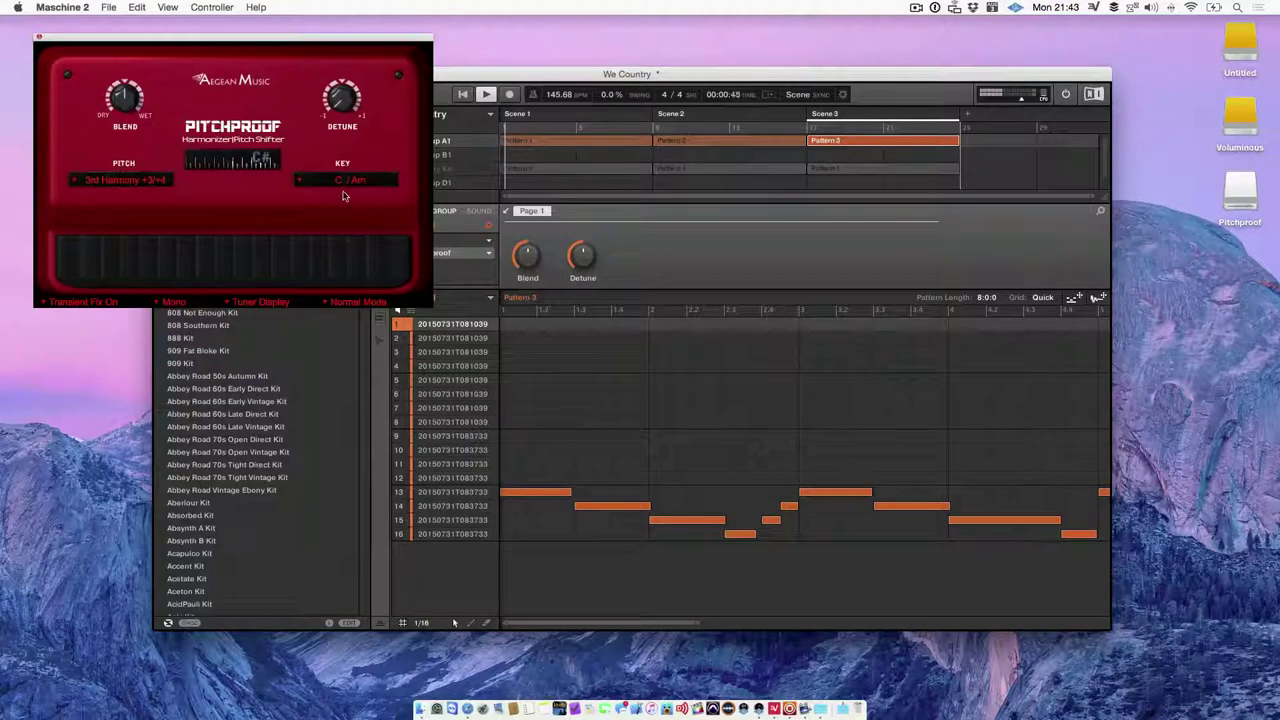
drag(127, 39, 210, 309)
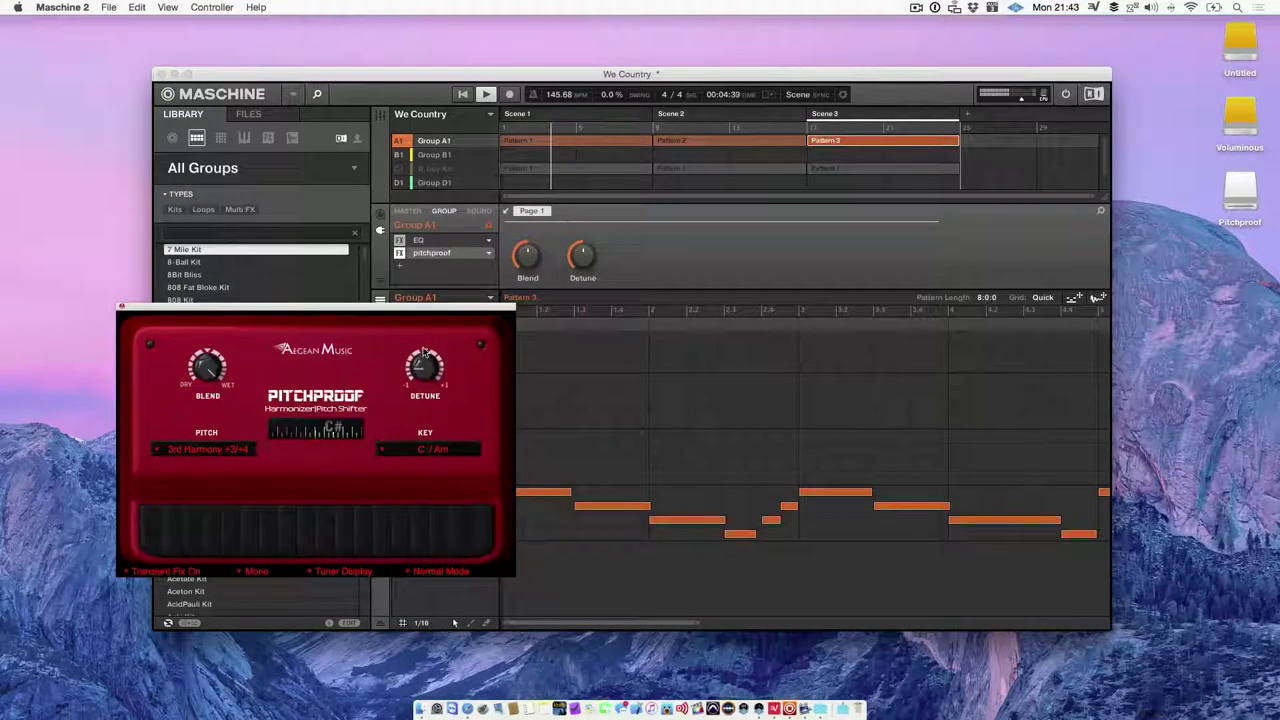
drag(424, 352, 424, 338)
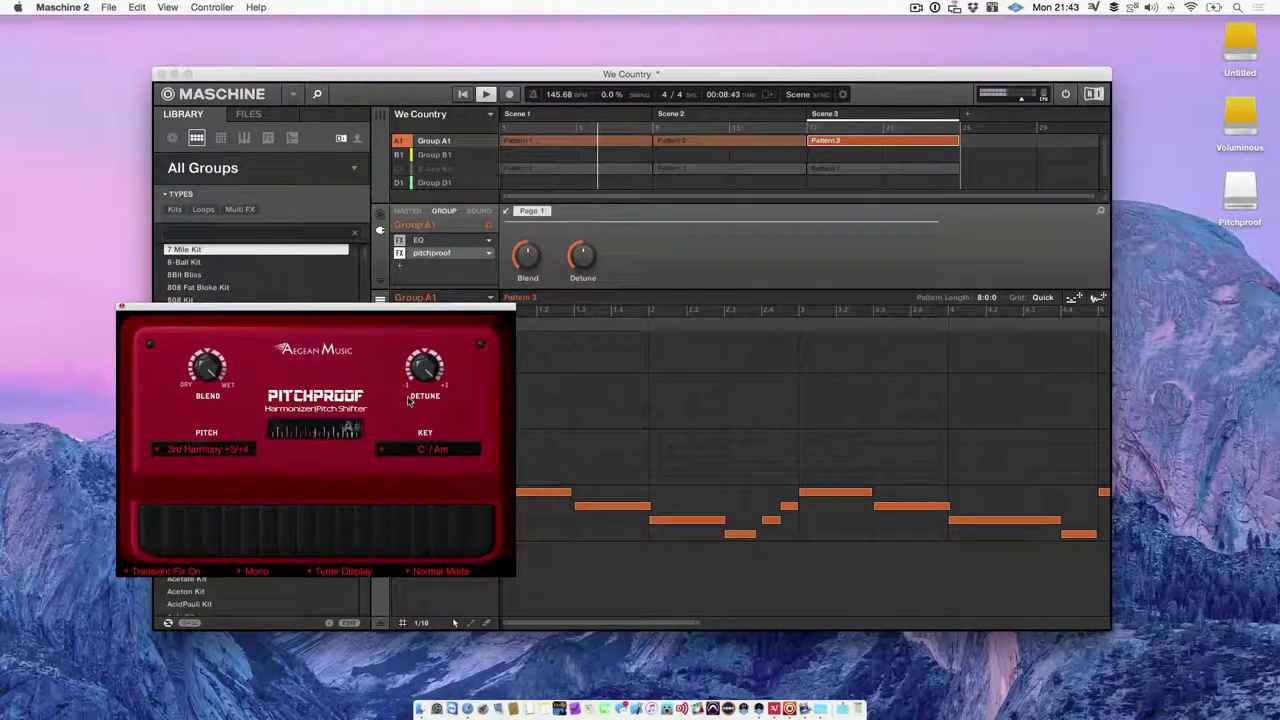
- Try Pitch settings 3rd Harmony, 7th Harmony and 0, then settle on +3
click(176, 449)
click(185, 451)
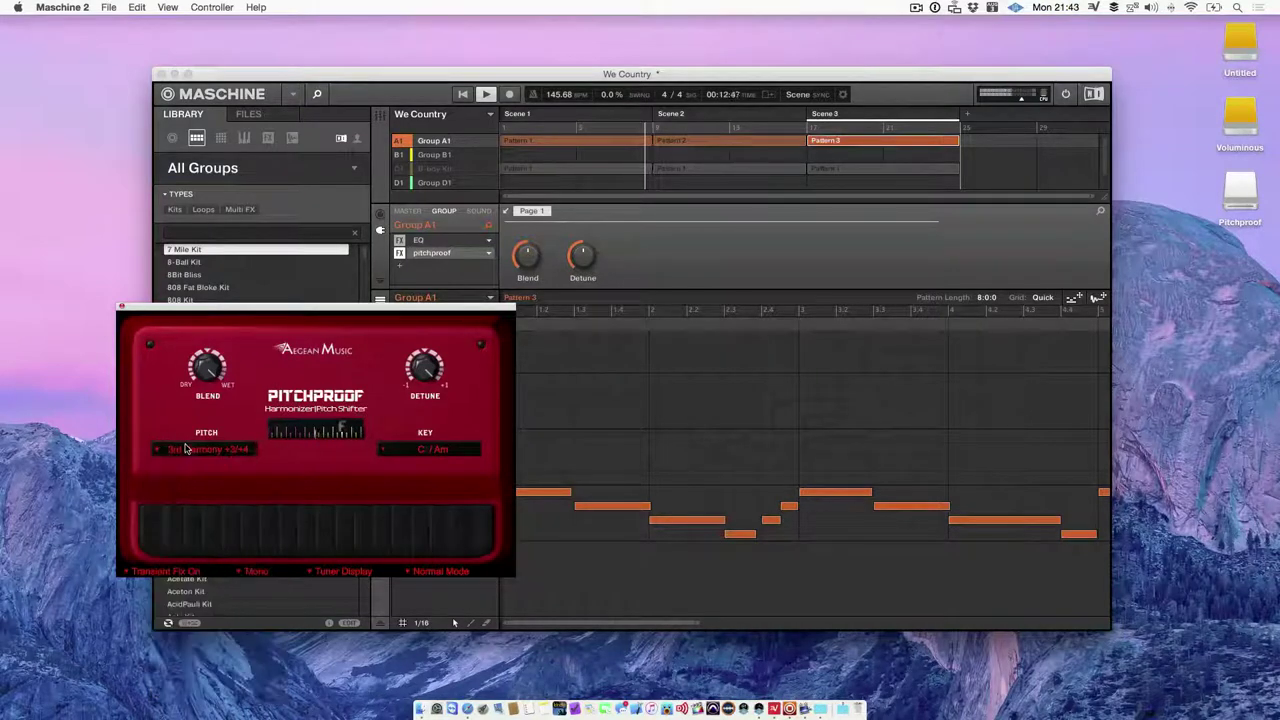
click(185, 453)
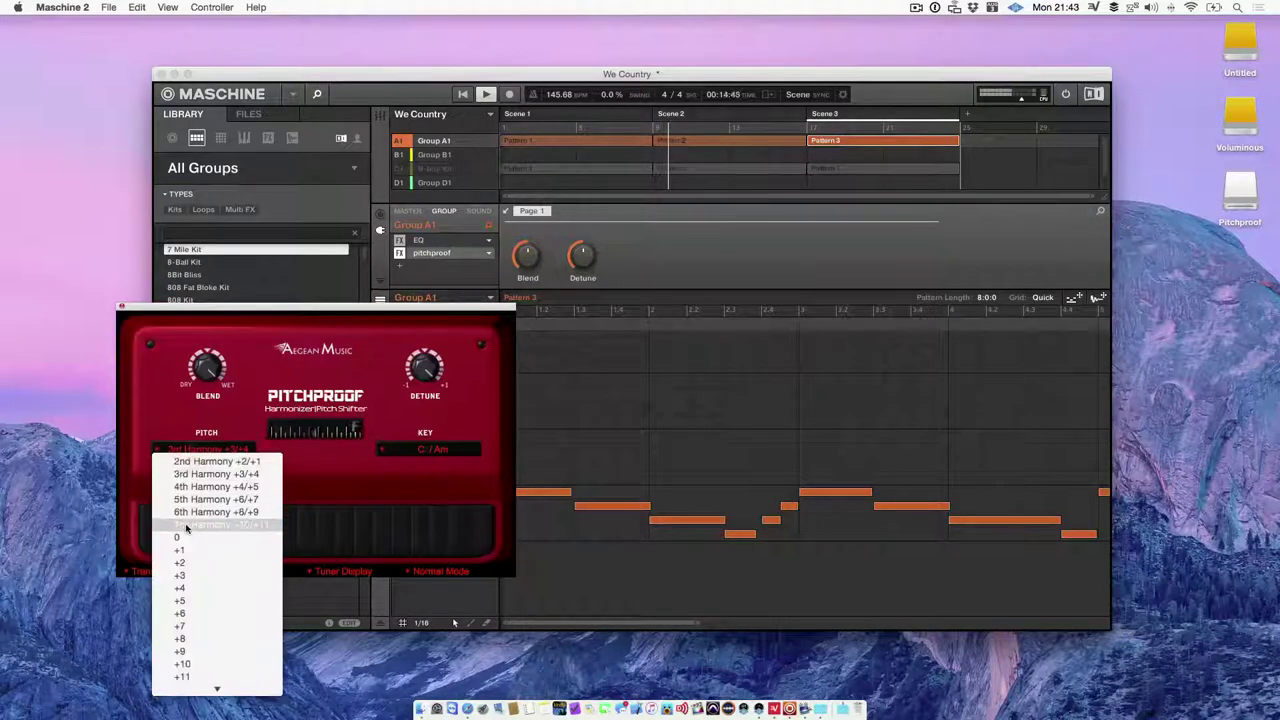
click(178, 517)
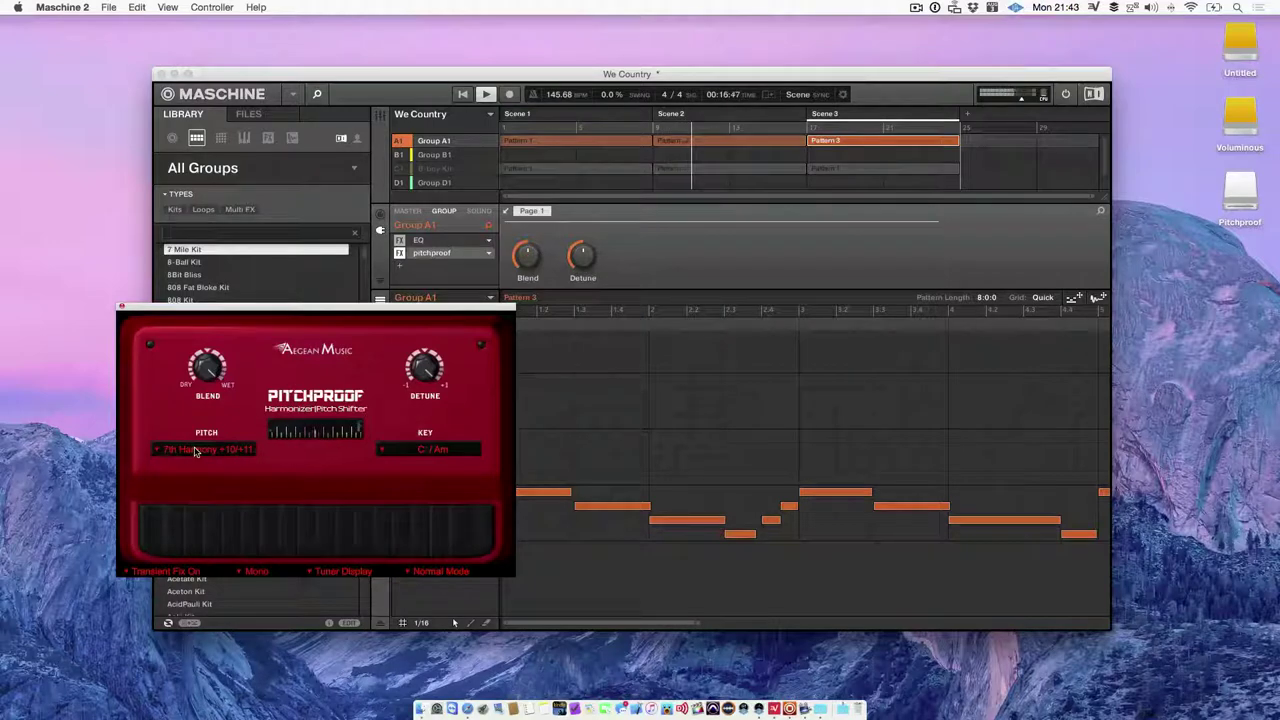
click(196, 452)
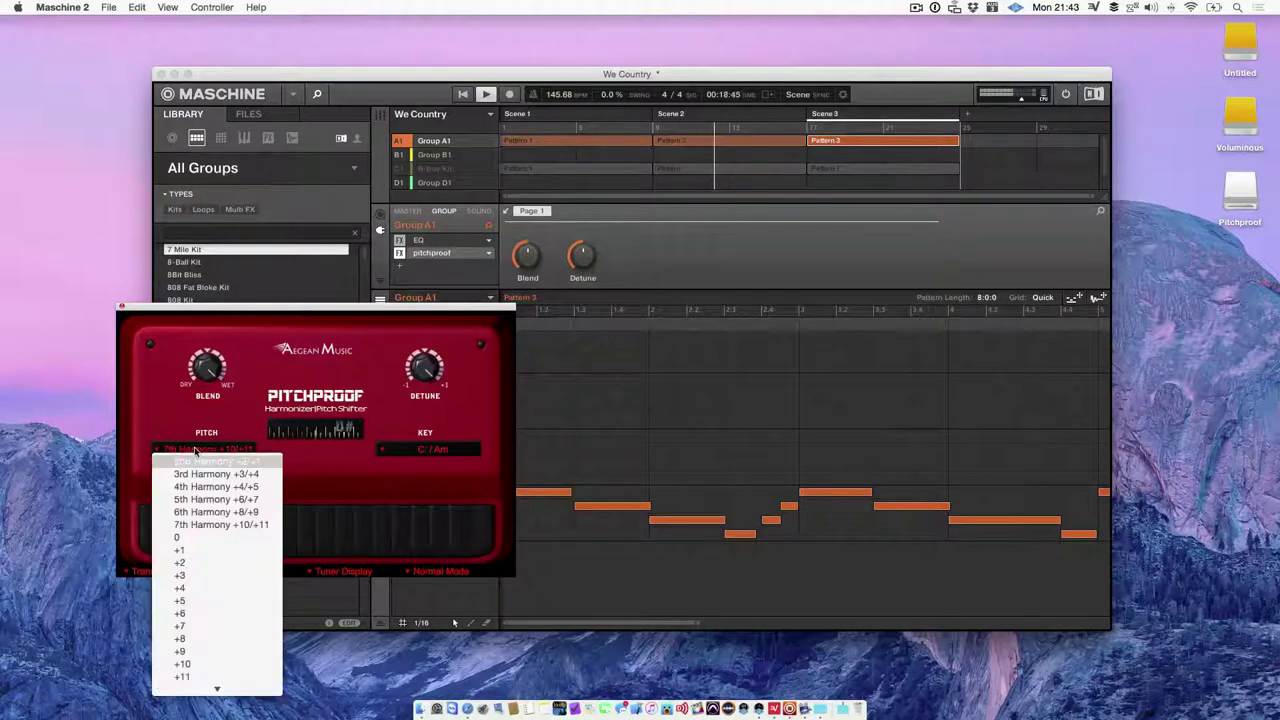
click(203, 537)
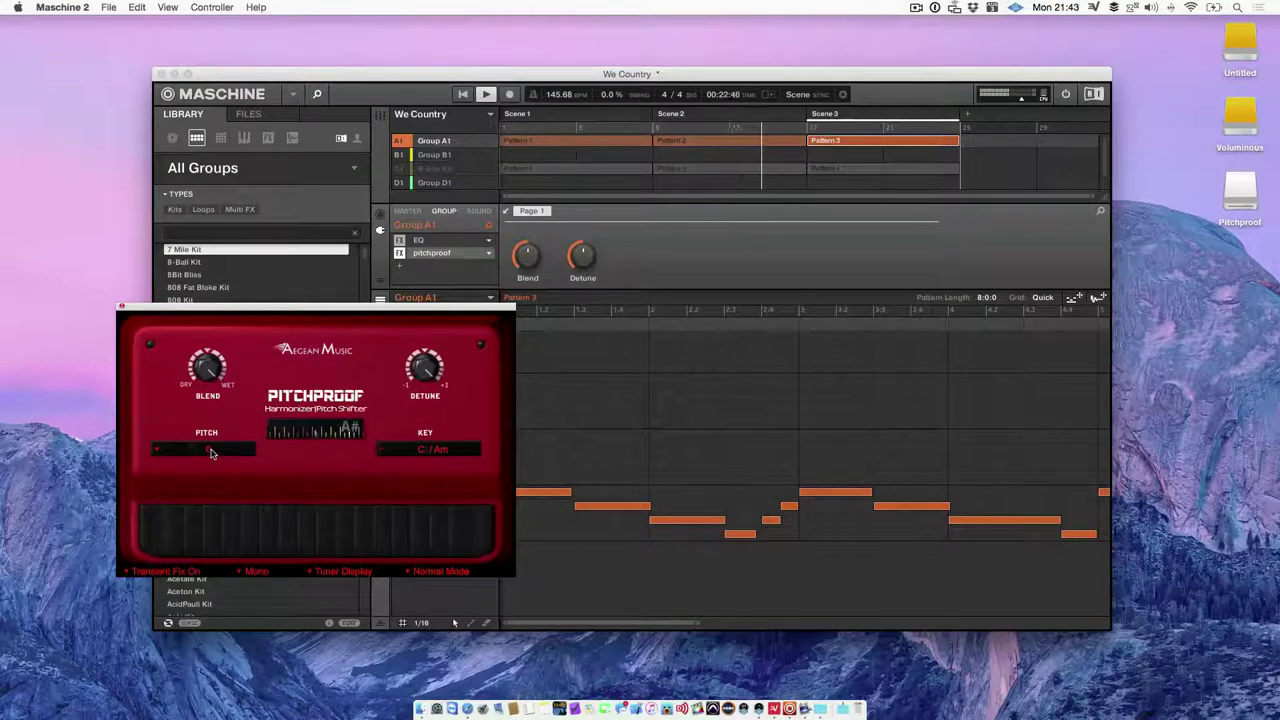
click(208, 452)
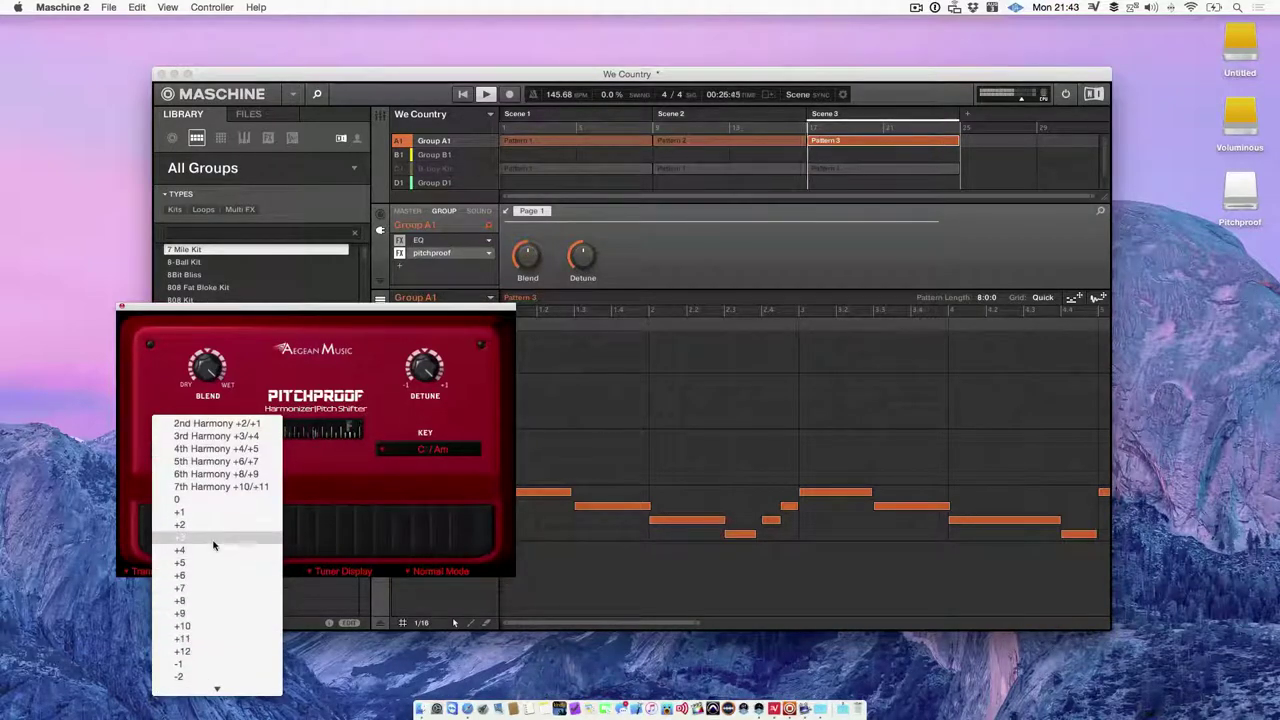
click(213, 560)
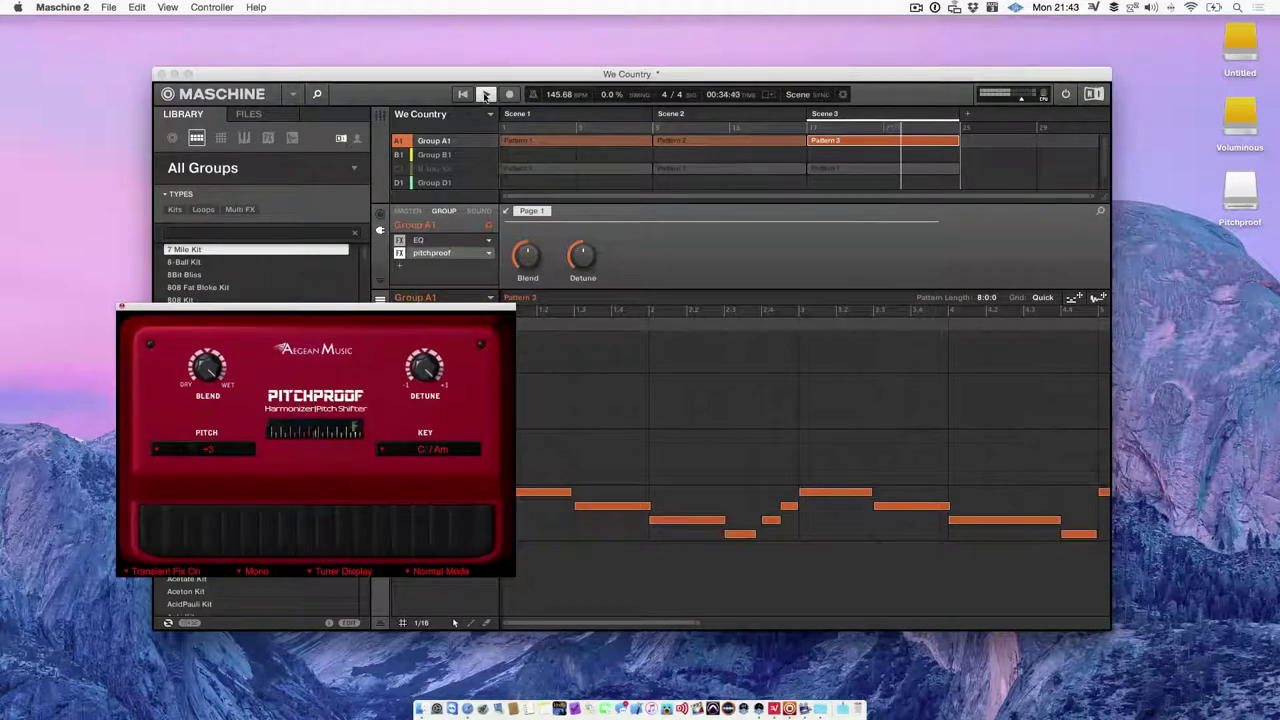
- Stop playback and move the Pitchproof window up over the middle of the arrangement
click(485, 95)
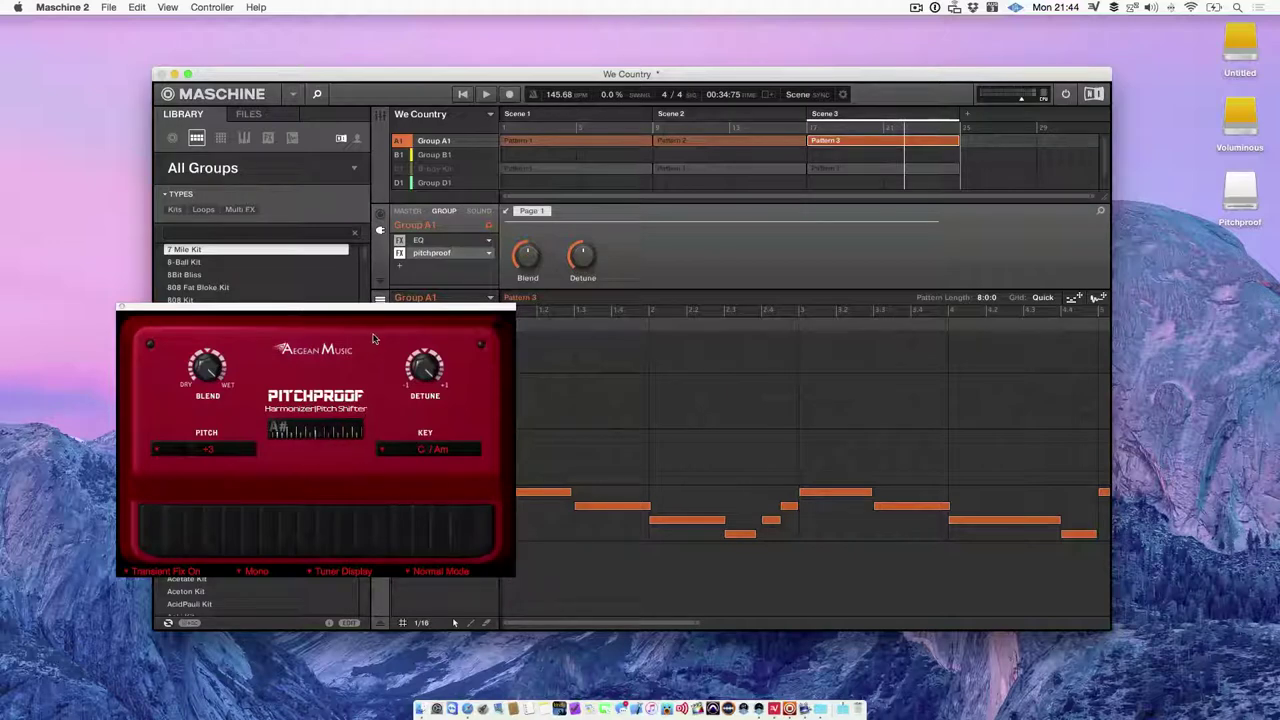
drag(376, 311, 741, 183)
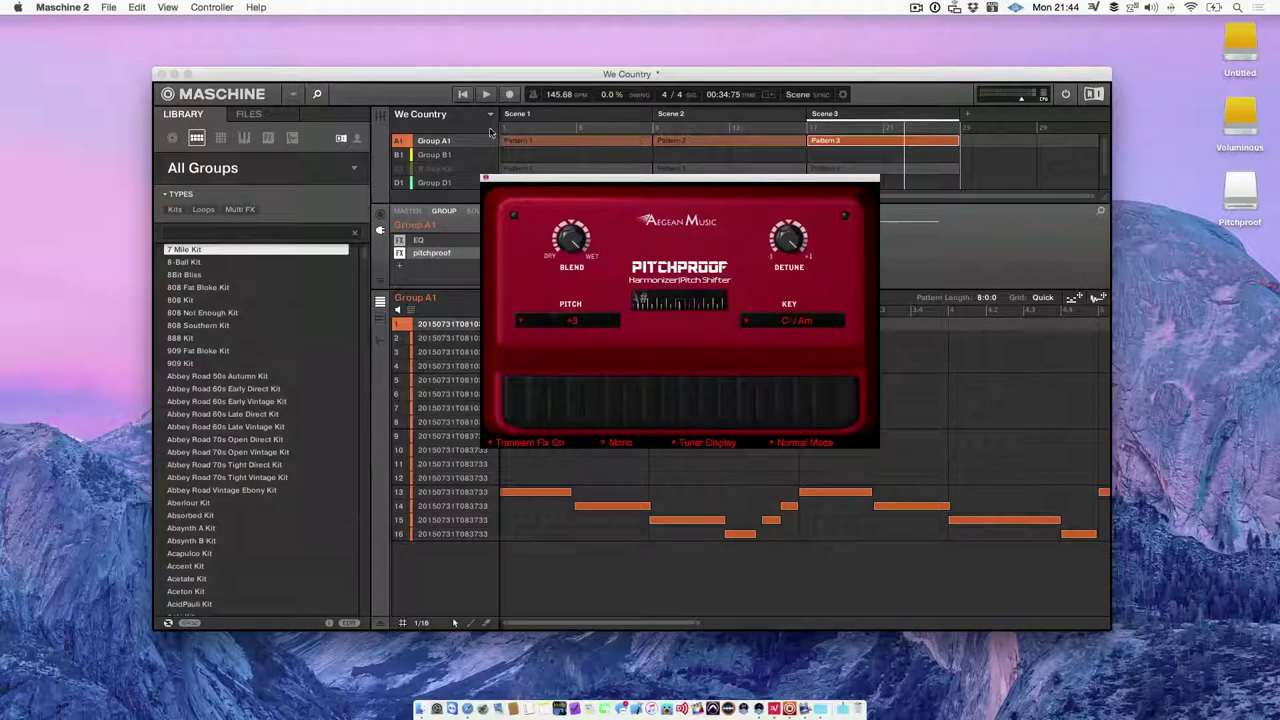